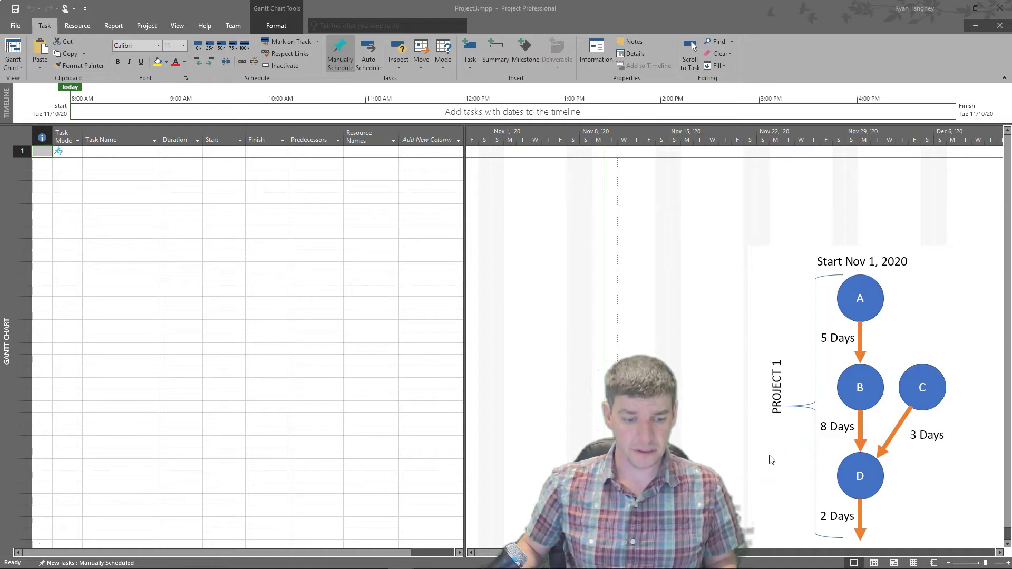
Insert a new summary task and rename it 'Project 1'
key("Right")
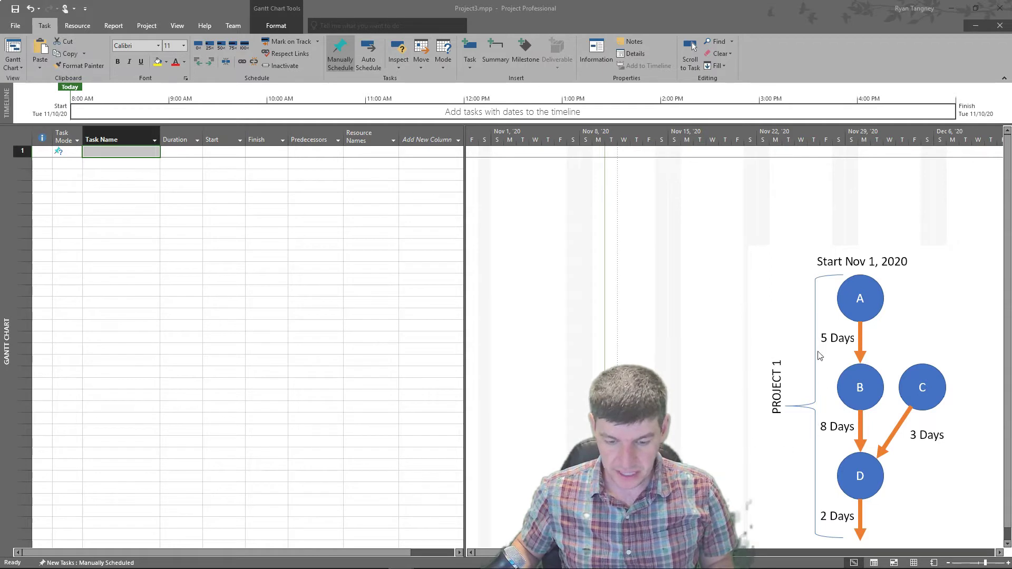
left_click(496, 48)
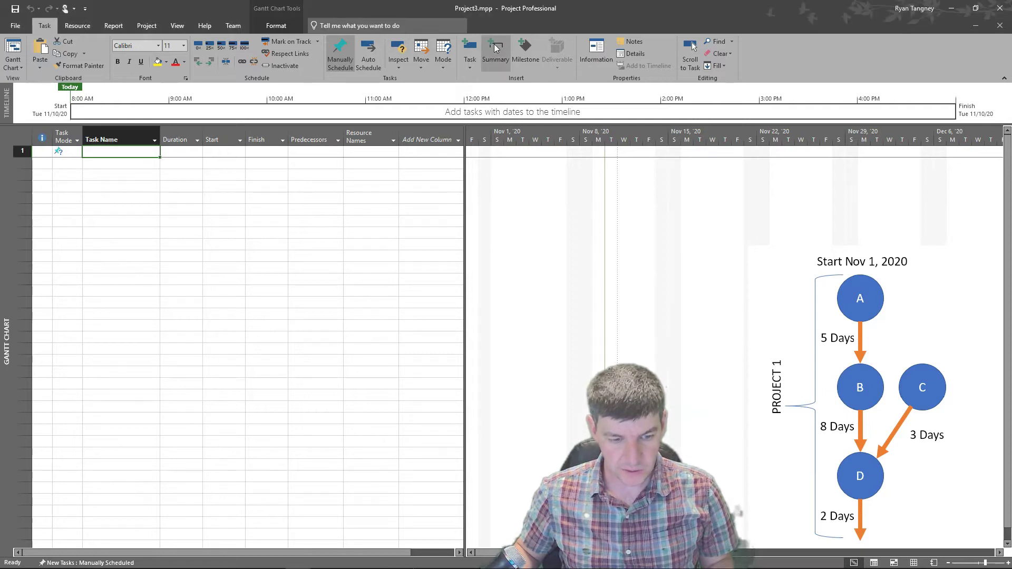
left_click(496, 47)
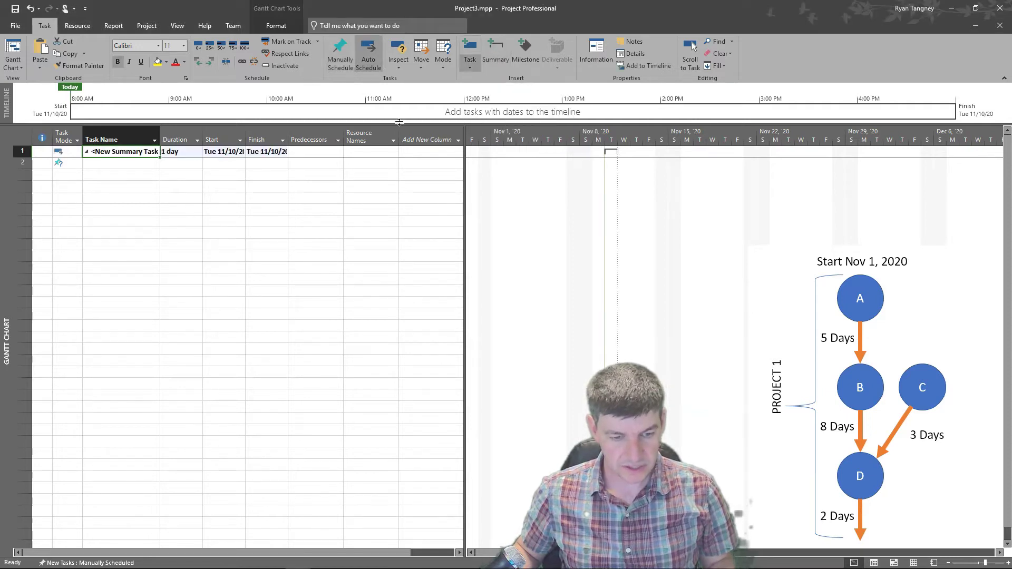
left_click(96, 151)
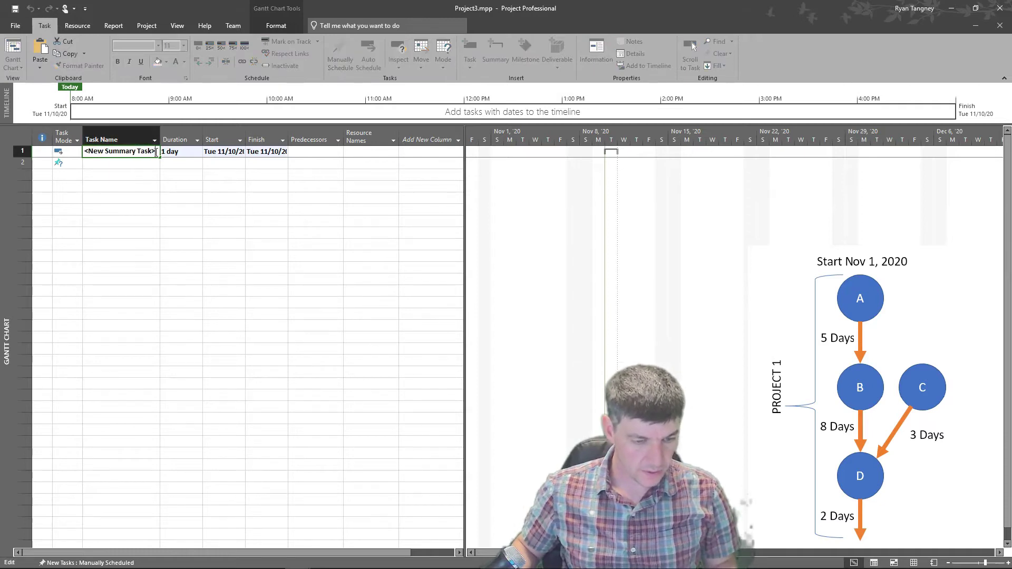
left_click_drag(156, 151, 74, 163)
type("Pr")
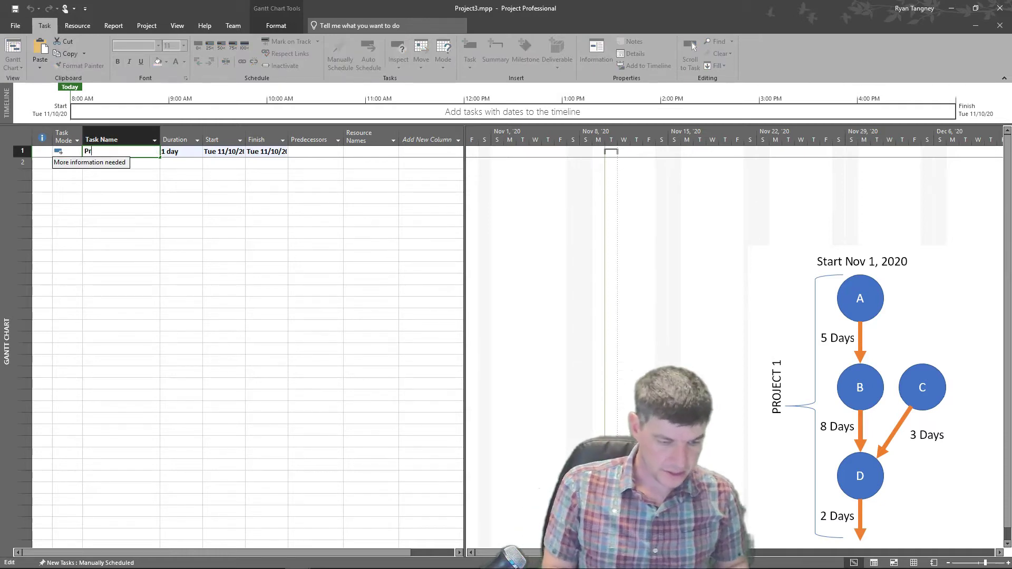
type("oject 1")
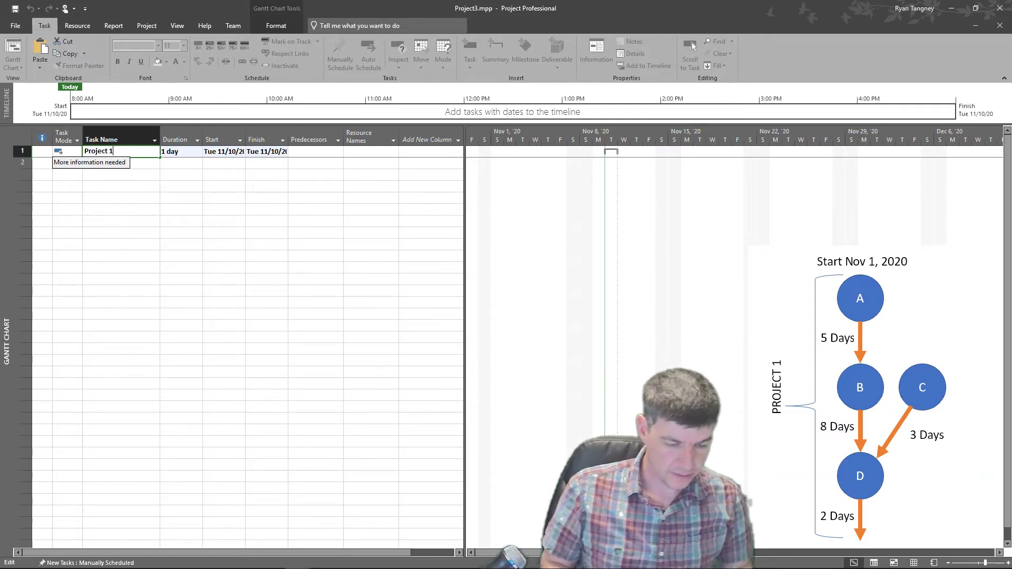
key("Return")
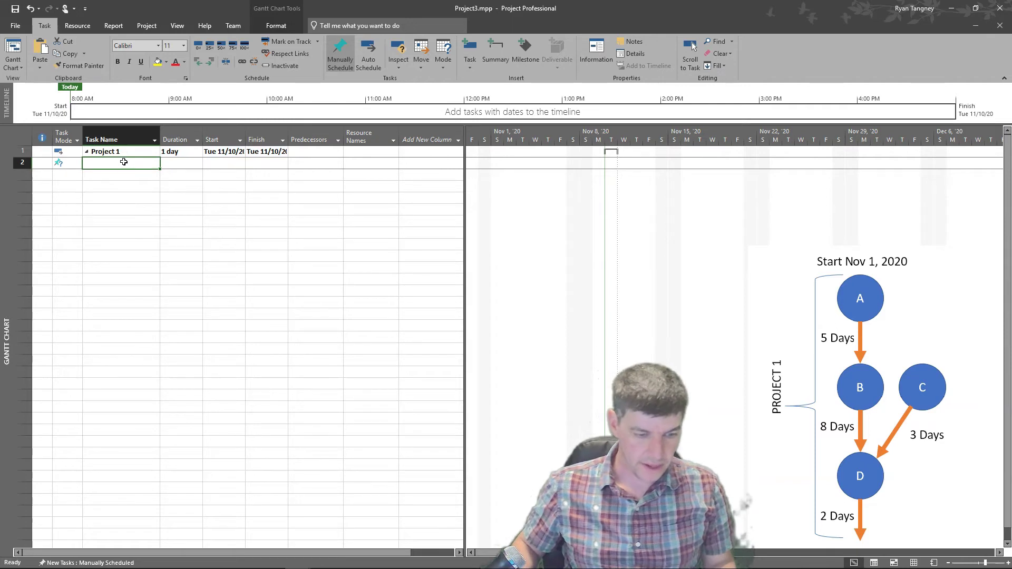
Add subtasks A, B, C and D under Project 1
left_click(472, 50)
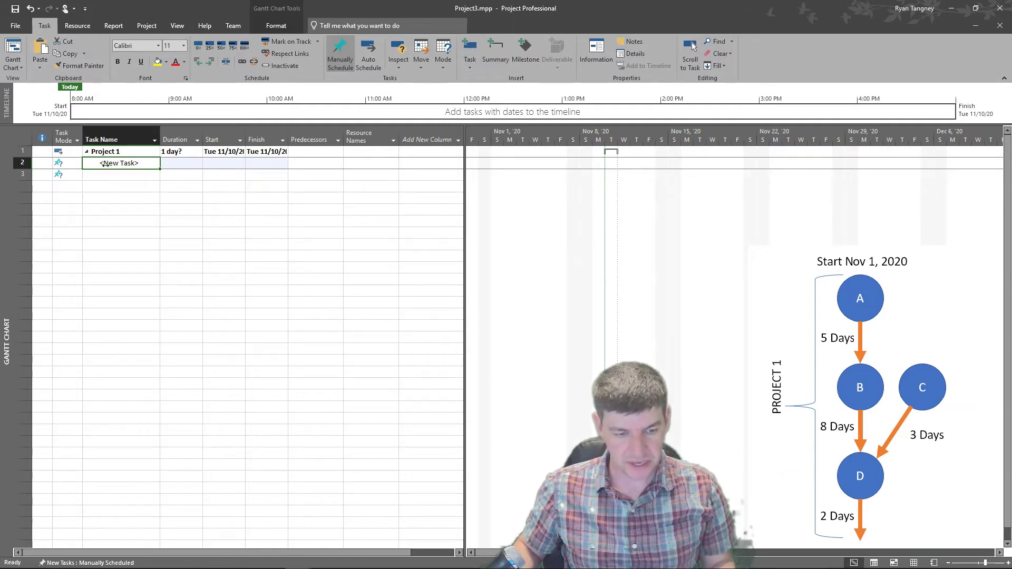
left_click(142, 164)
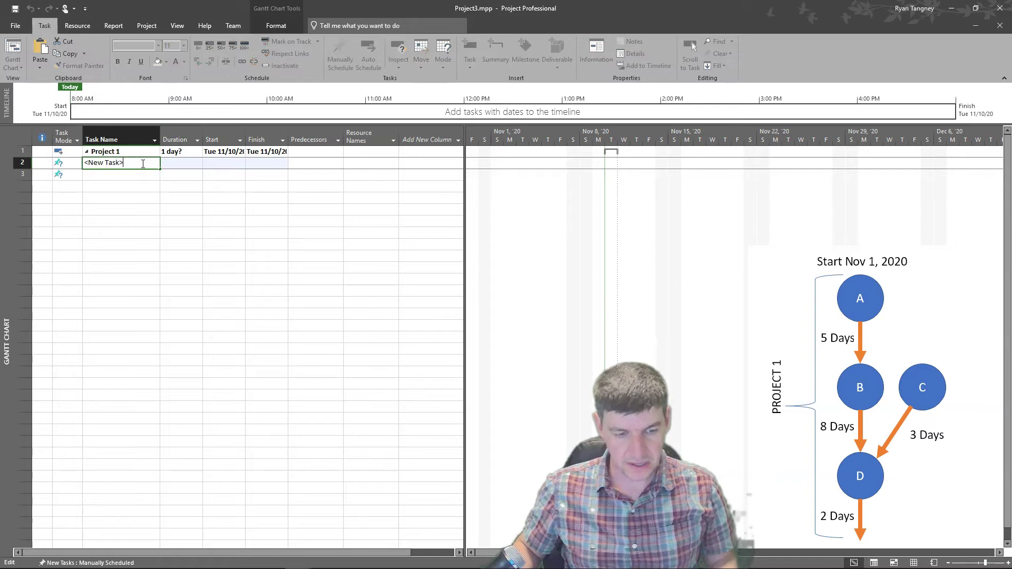
left_click_drag(142, 163, 80, 163)
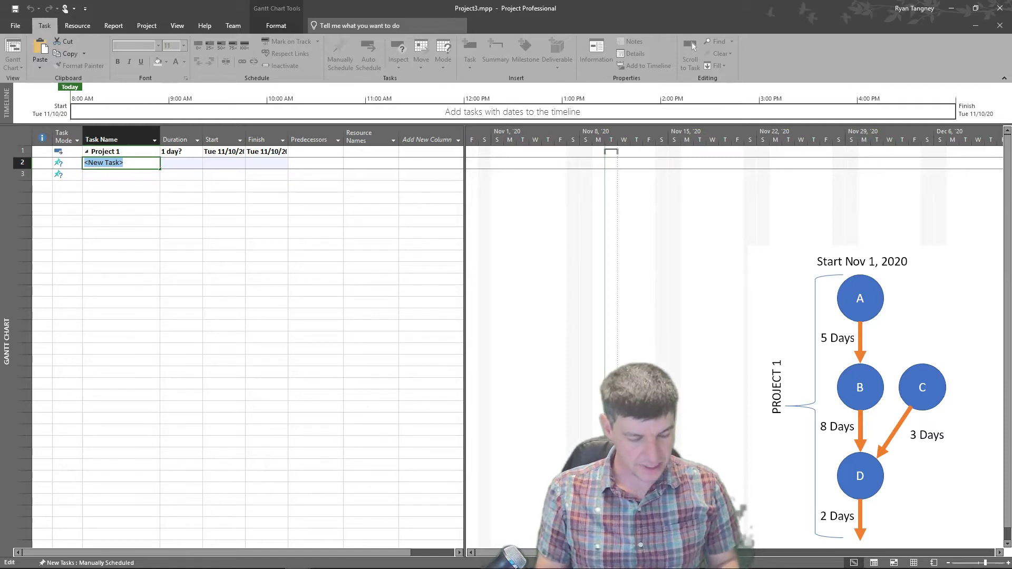
type("A")
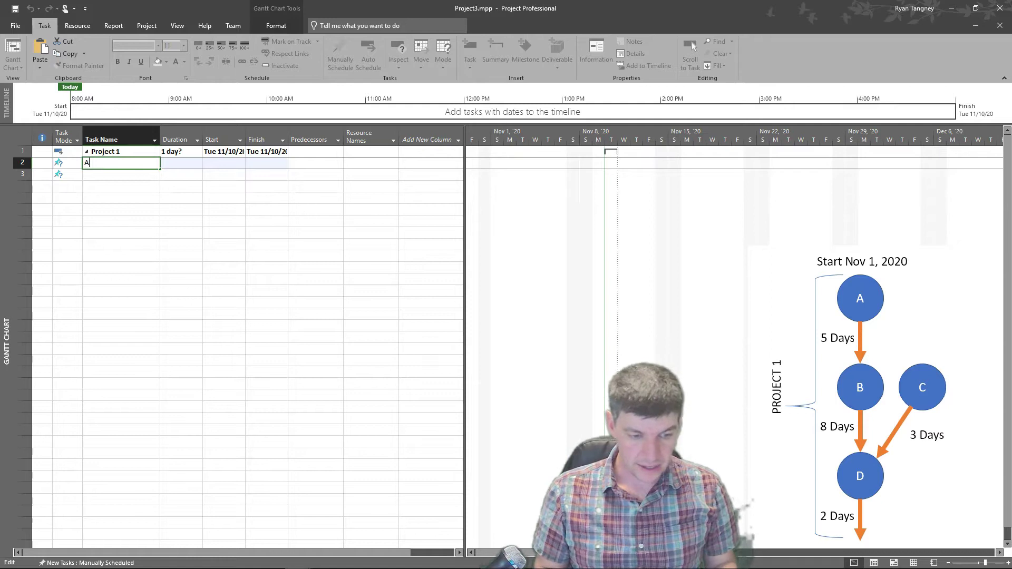
key("Return")
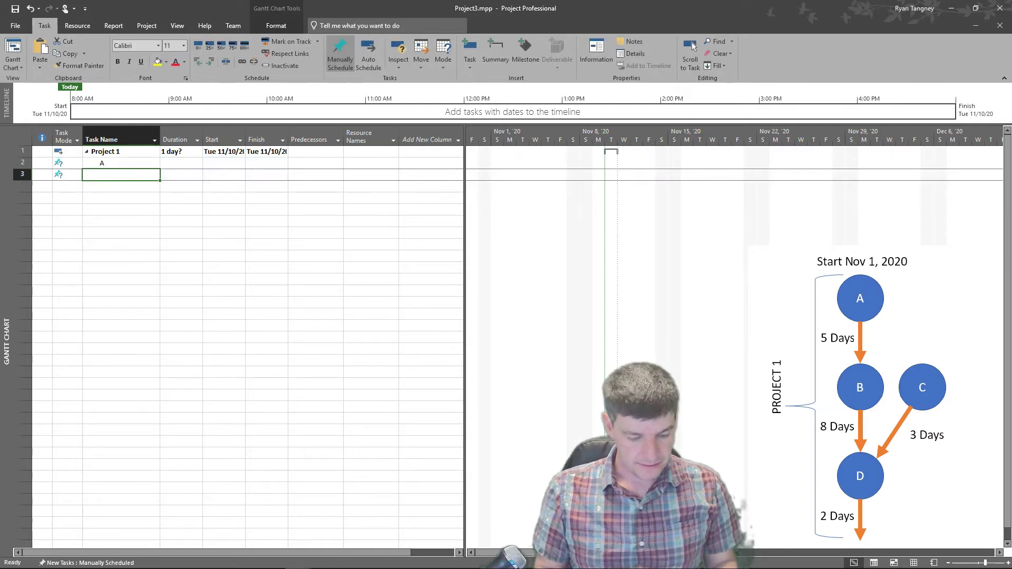
type("B")
key("Return")
type("C")
key("Return")
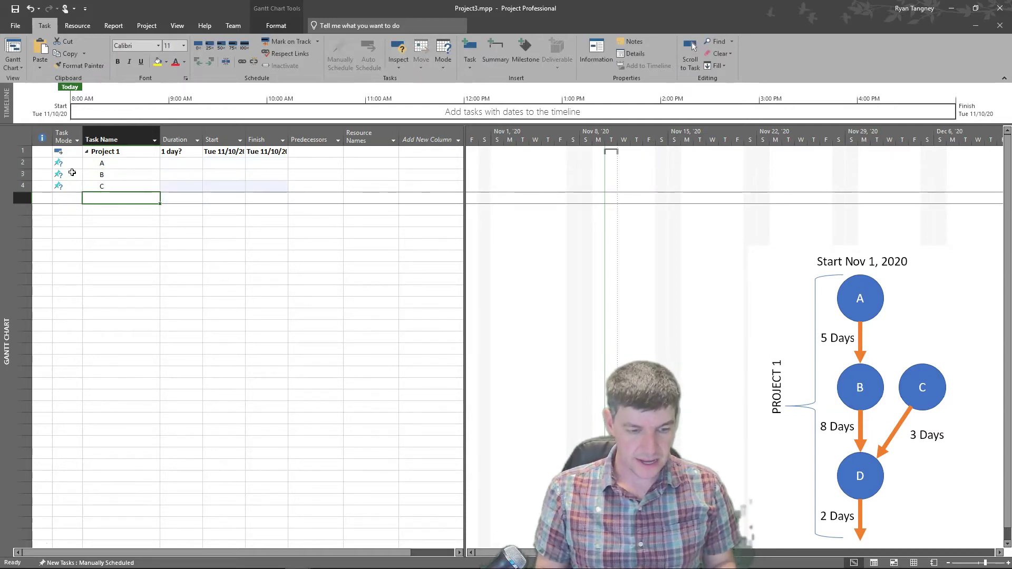
type("D")
key("Return")
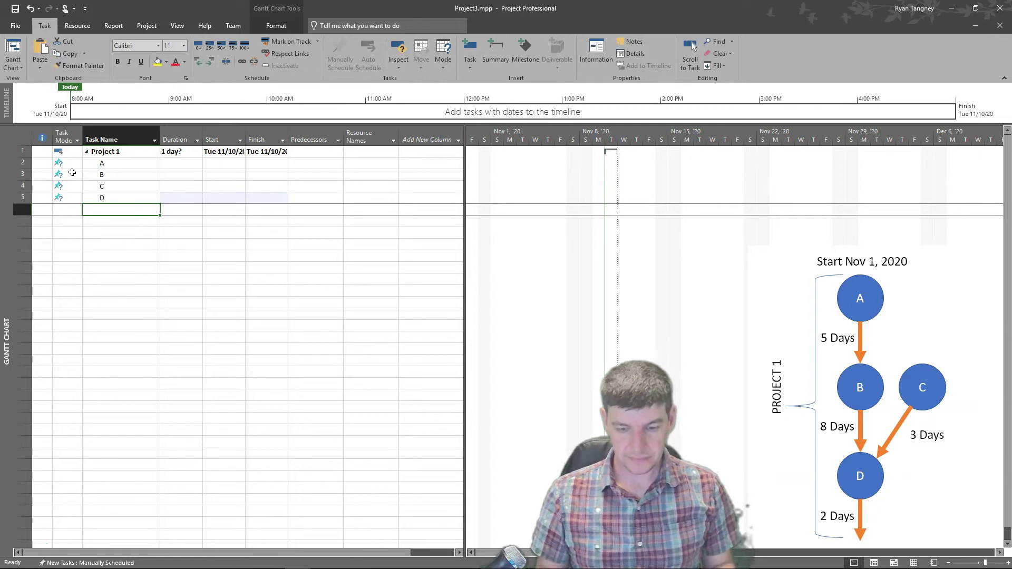
Enter durations of 5, 8, 3 and 2 days for tasks A–D, making Project 1 8 days
key("Up")
key("Up")
key("Up")
key("Up")
key("Right")
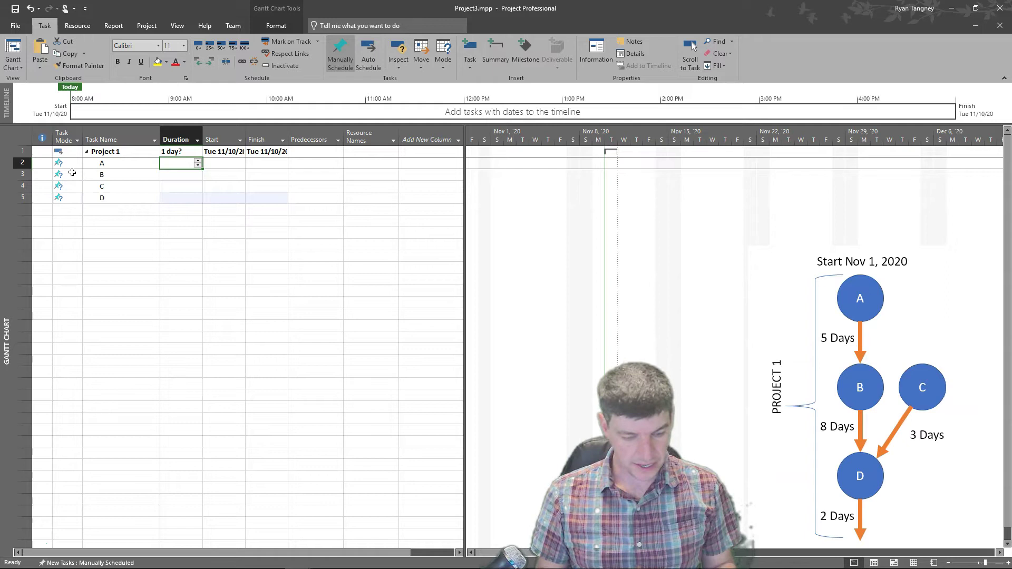
type("5")
key("Return")
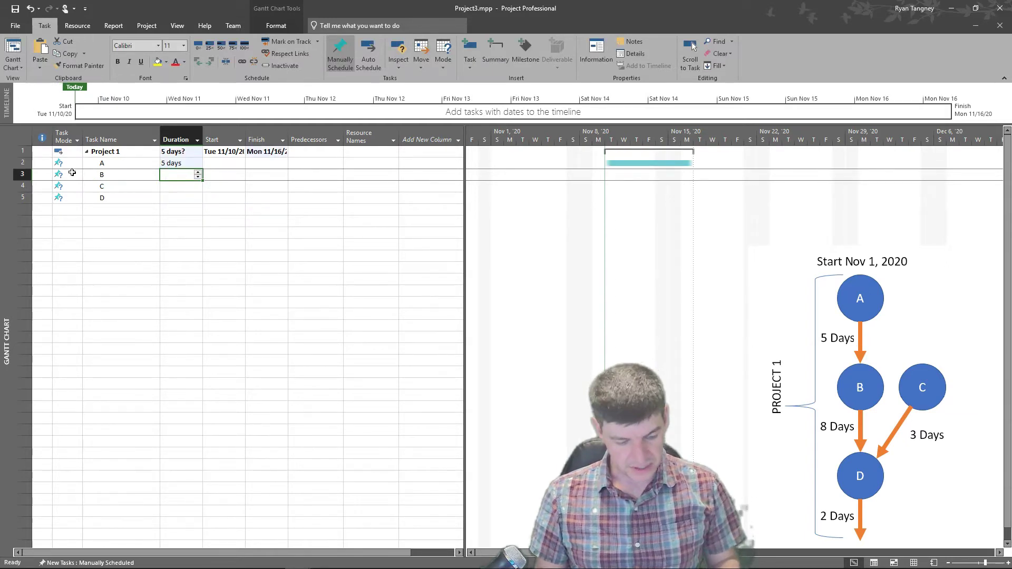
type("8")
key("Return")
type("3")
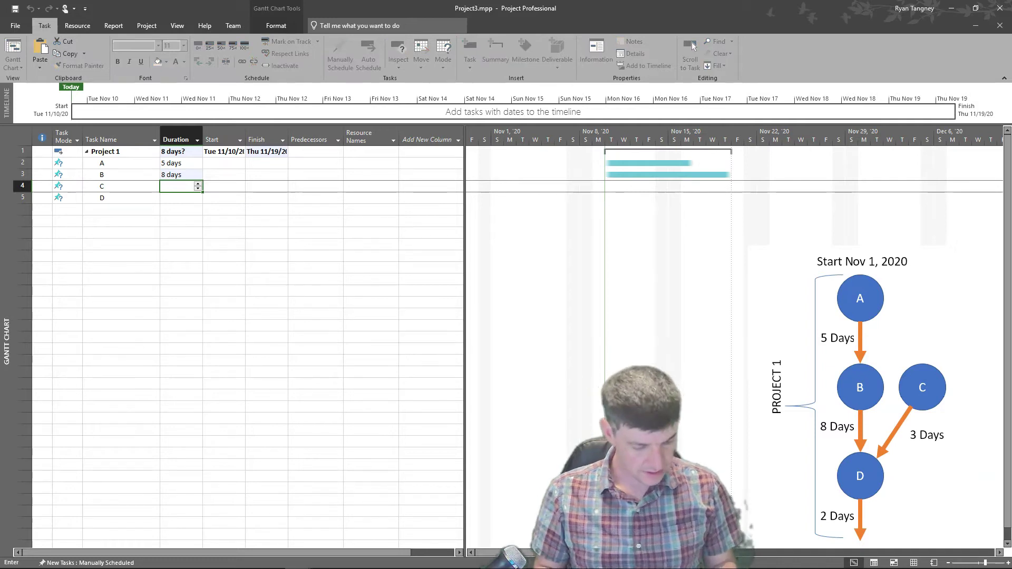
key("Return")
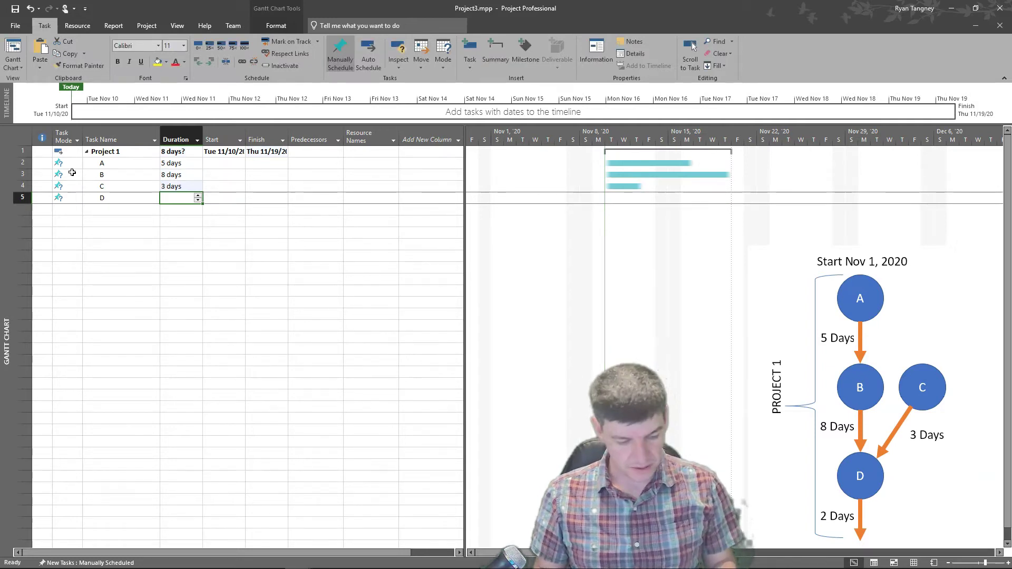
type("2")
key("Return")
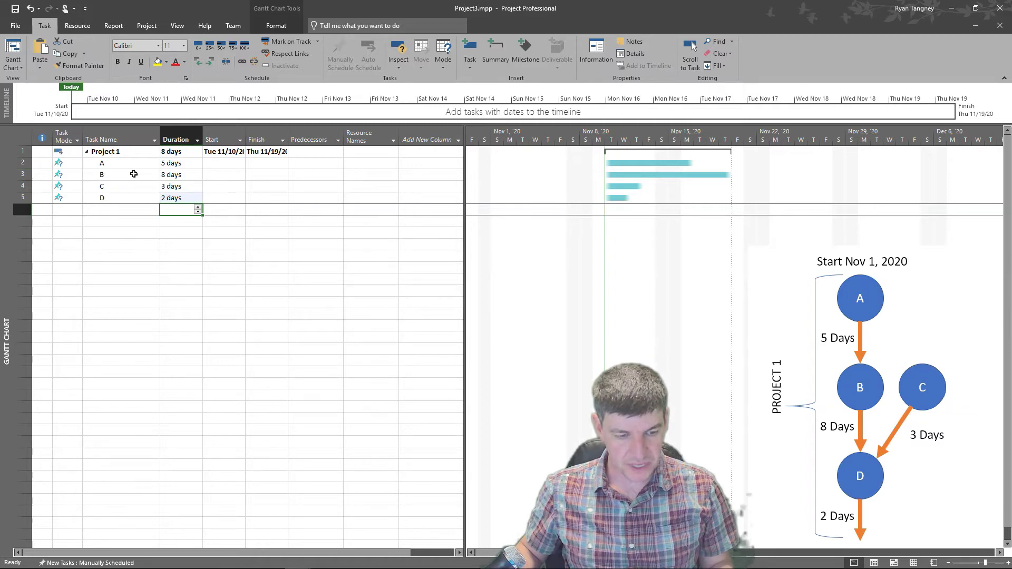
Link task B after task A, and task D after task B (predecessor 3), making Project 1 15 days
left_click(305, 175)
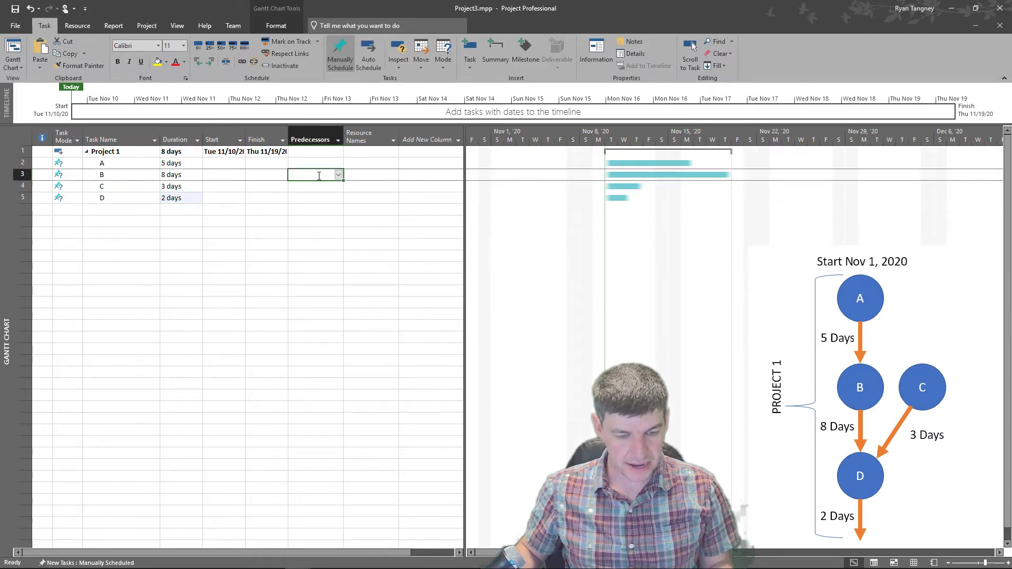
type("2")
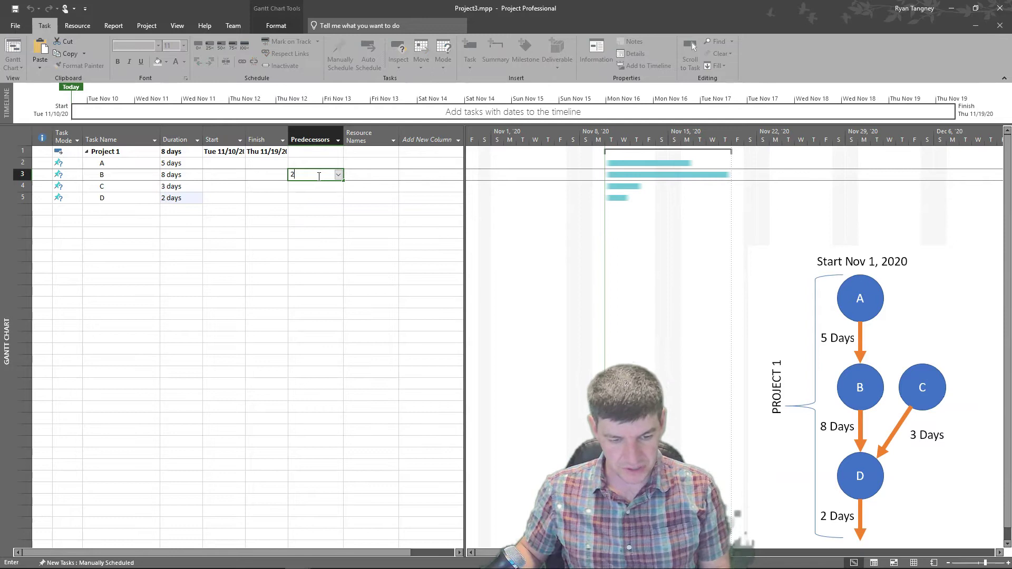
key("Return")
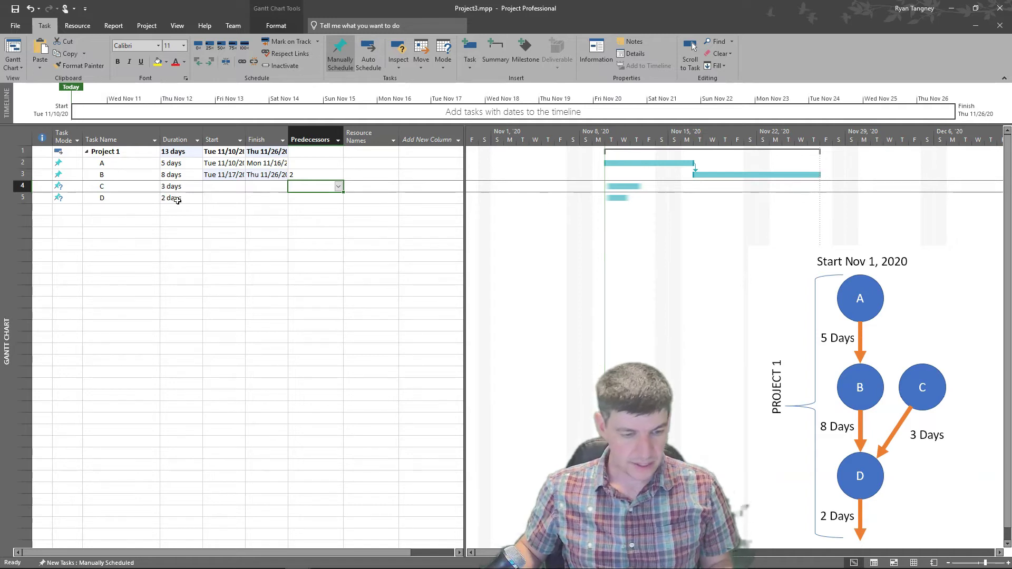
left_click(318, 199)
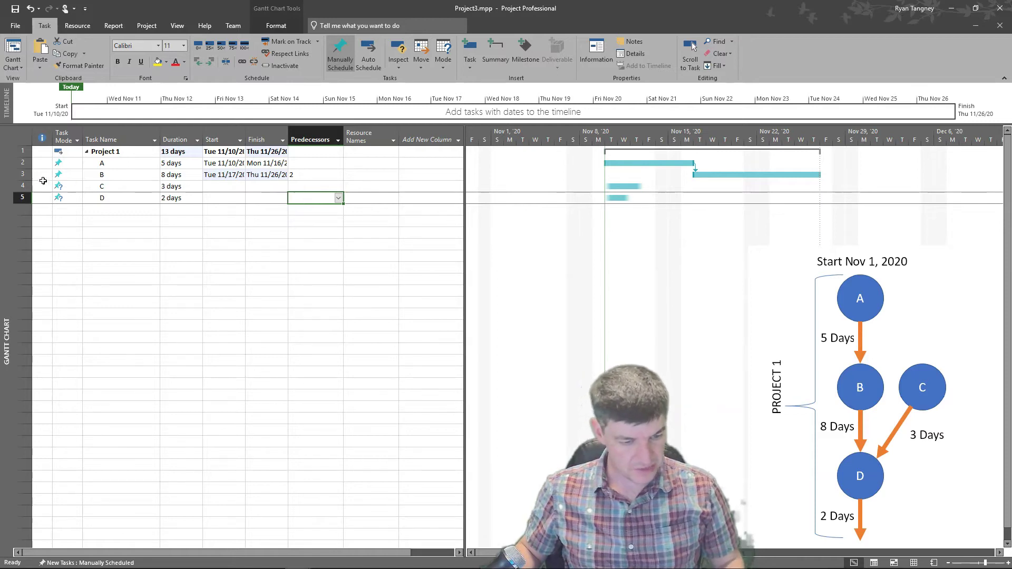
type("3")
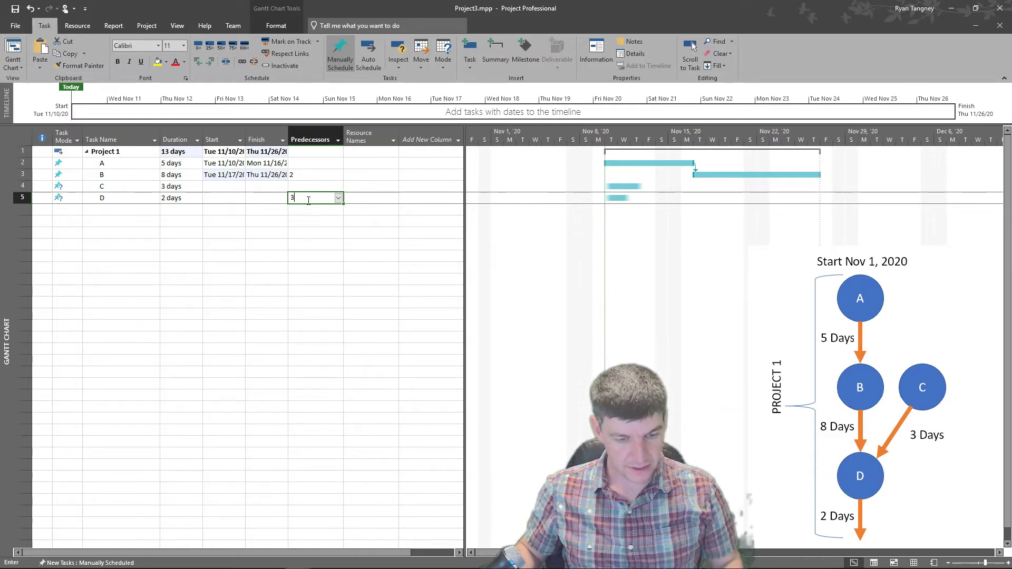
key("Return")
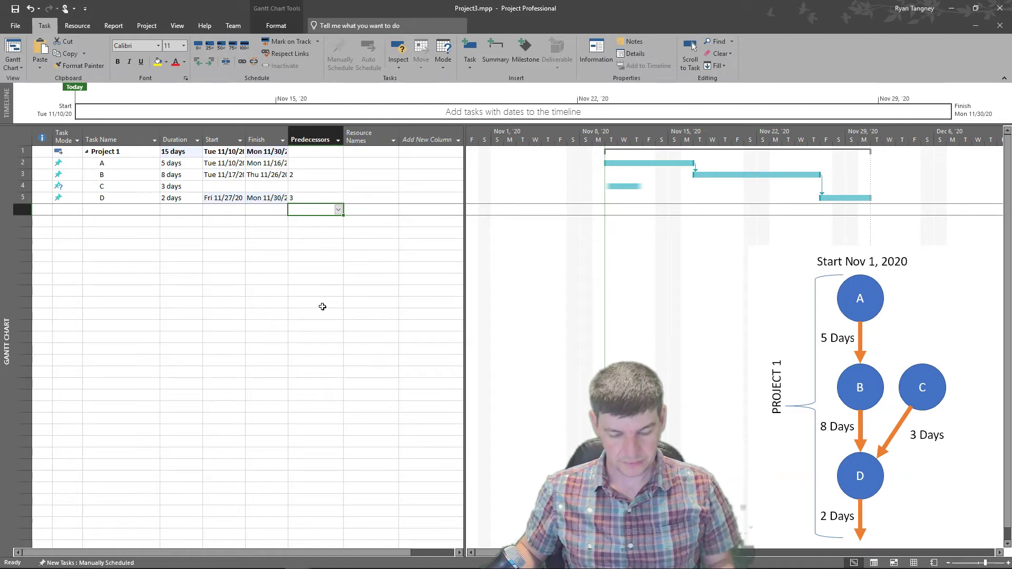
left_click(26, 550)
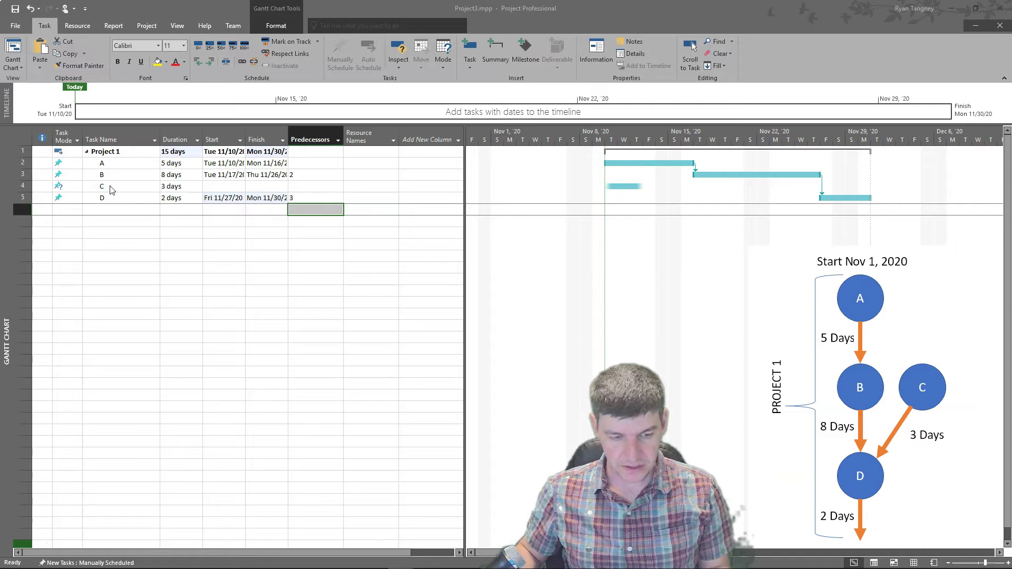
In task D's Task Information, add task C (ID 4) as a second predecessor
double_click(318, 197)
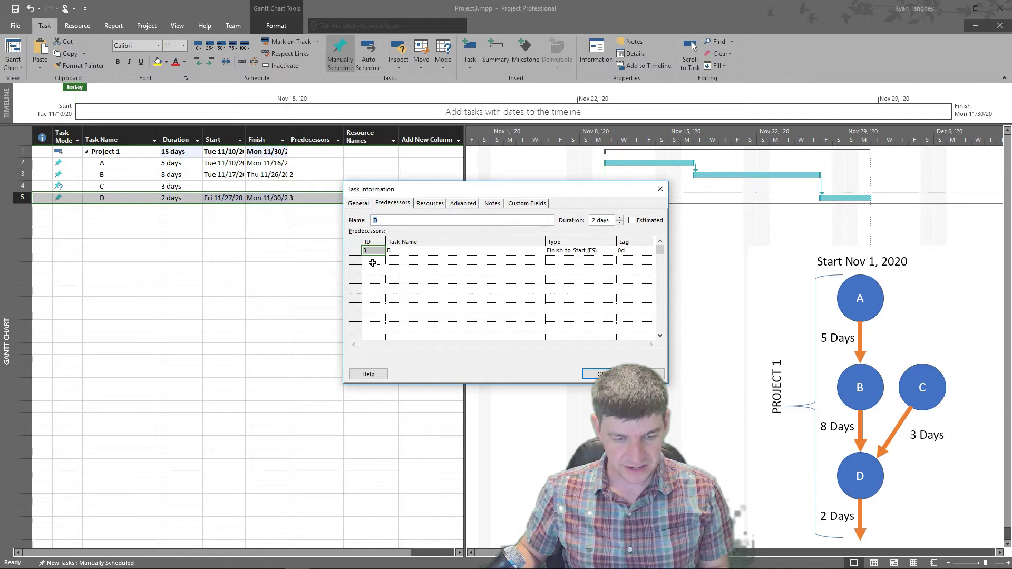
left_click(374, 262)
type("4")
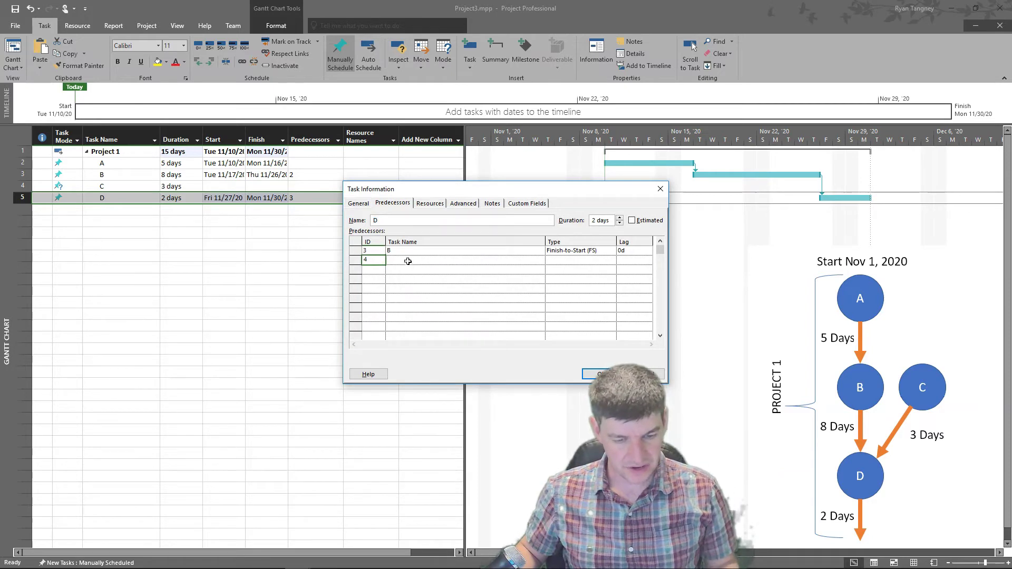
left_click(407, 263)
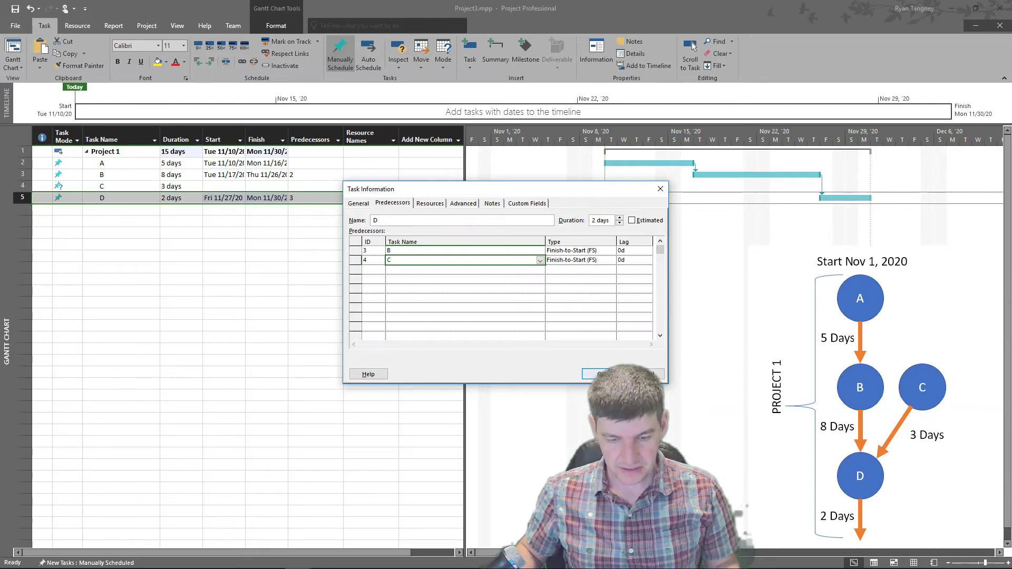
left_click(599, 374)
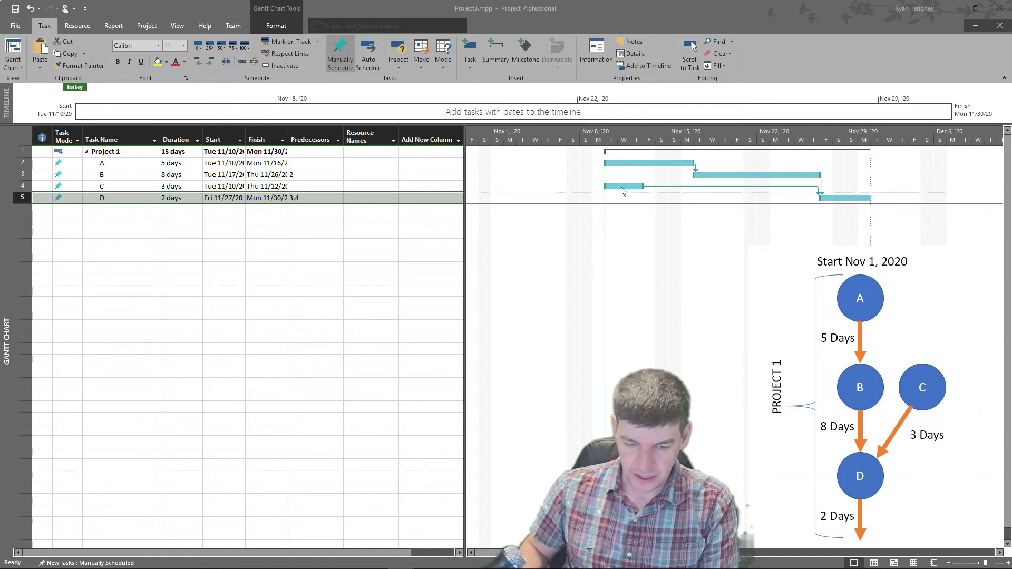
Drag task C's Gantt bar later to run Sun 11/22 to Tue 11/24
mouse_move(623, 190)
left_mouse_down()
mouse_move(732, 188)
mouse_move(754, 199)
left_mouse_up()
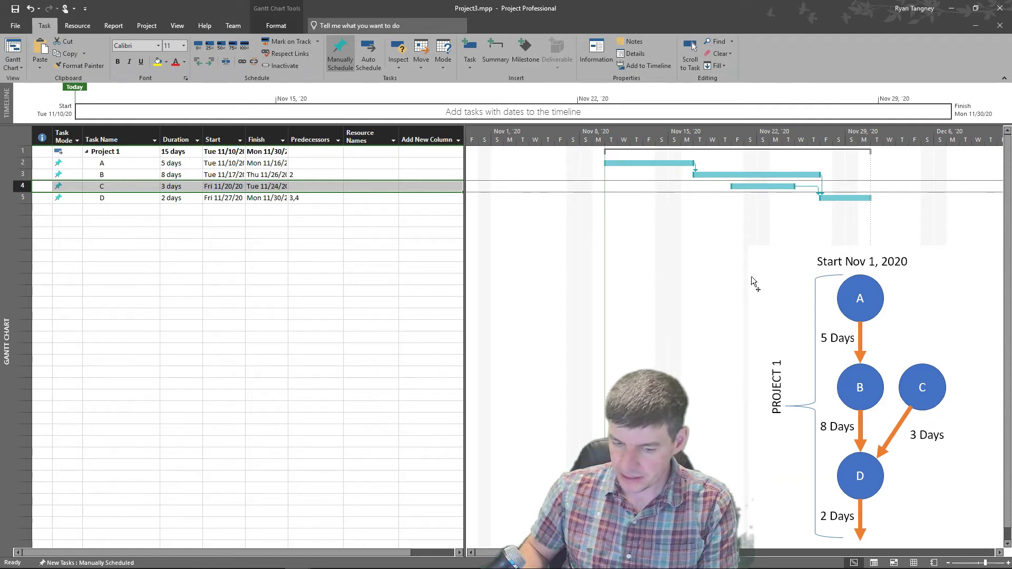
mouse_move(763, 187)
left_mouse_down()
mouse_move(721, 191)
mouse_move(720, 202)
mouse_move(783, 187)
left_mouse_up()
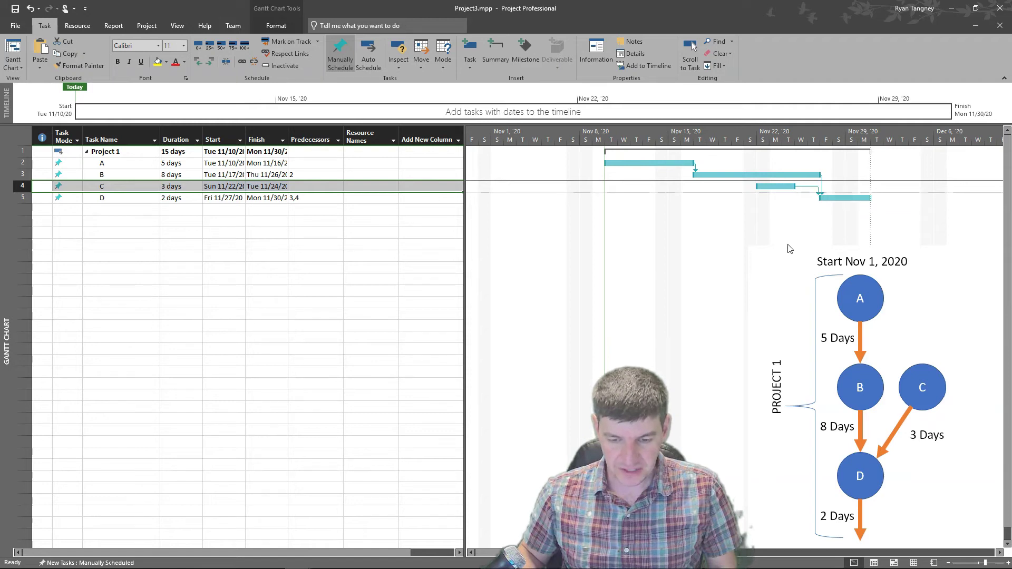
Give task C a Finish-to-Finish predecessor link to task B (3FF) in Task Information
double_click(303, 185)
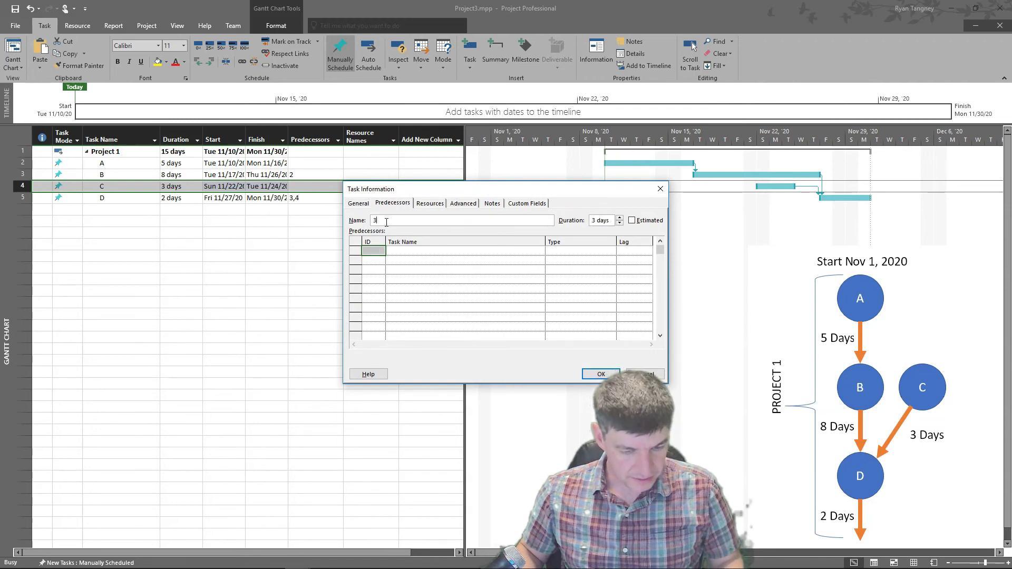
left_click(374, 253)
type("3")
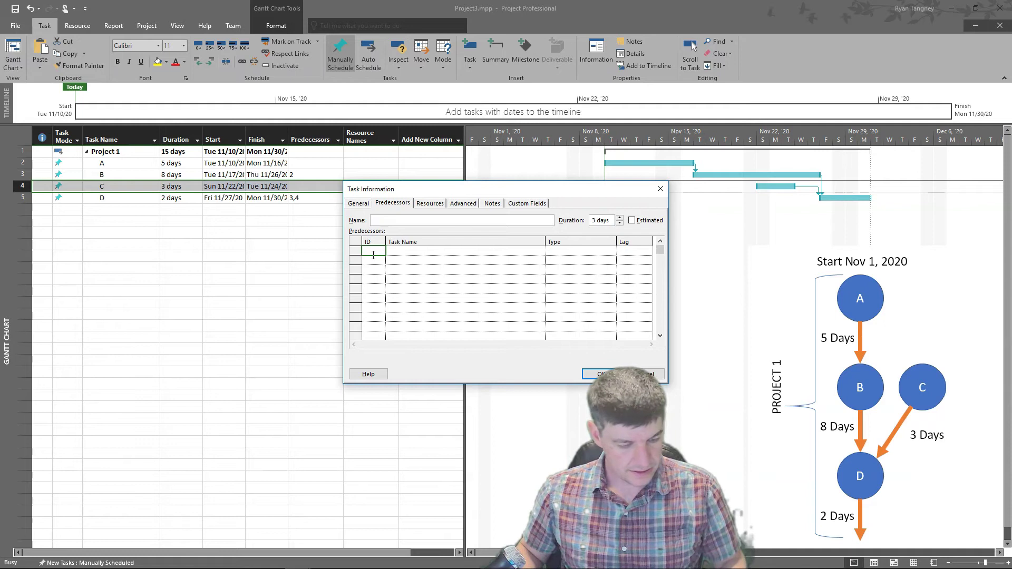
left_click(428, 250)
left_click(607, 251)
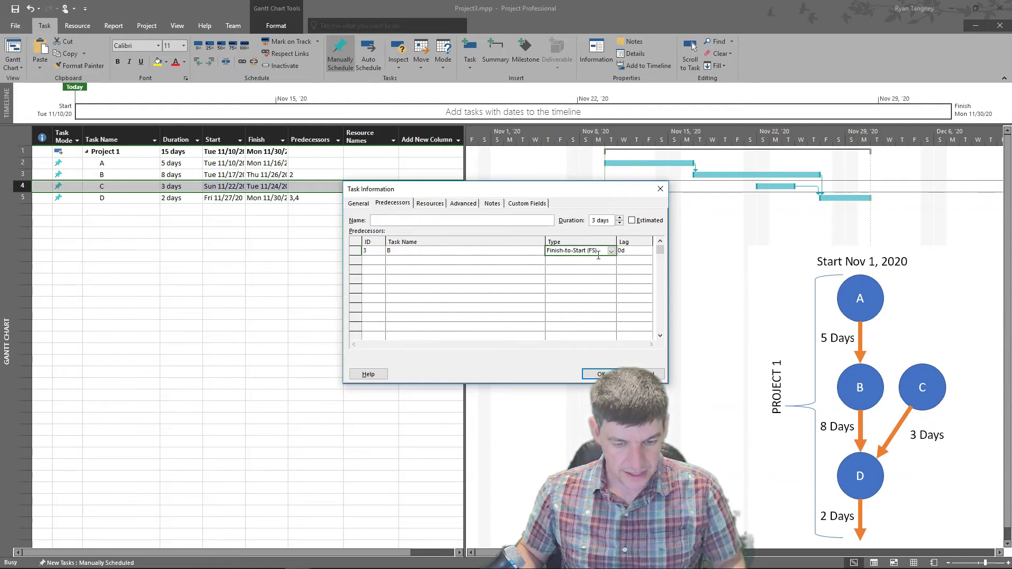
left_click(610, 251)
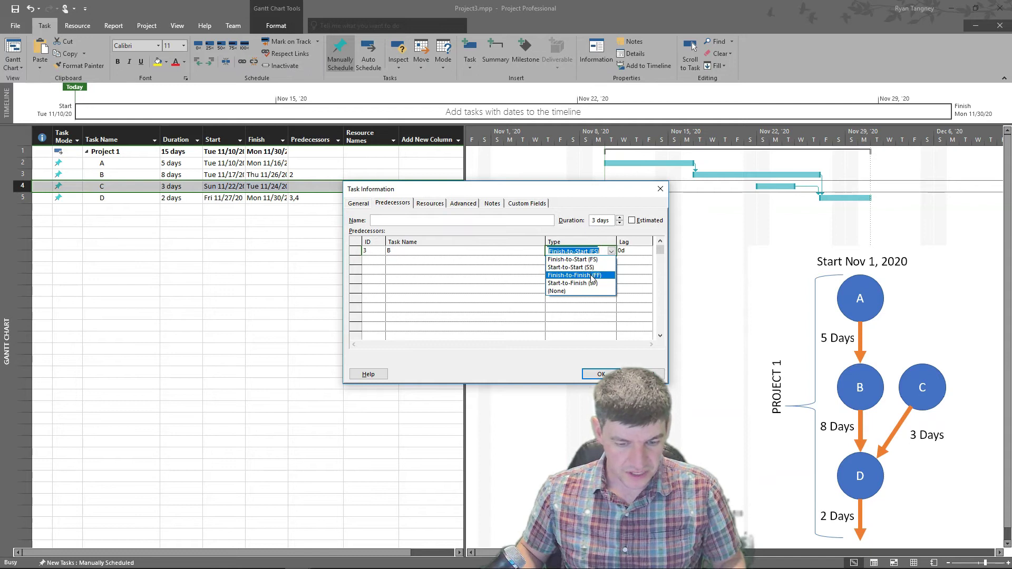
left_click(585, 275)
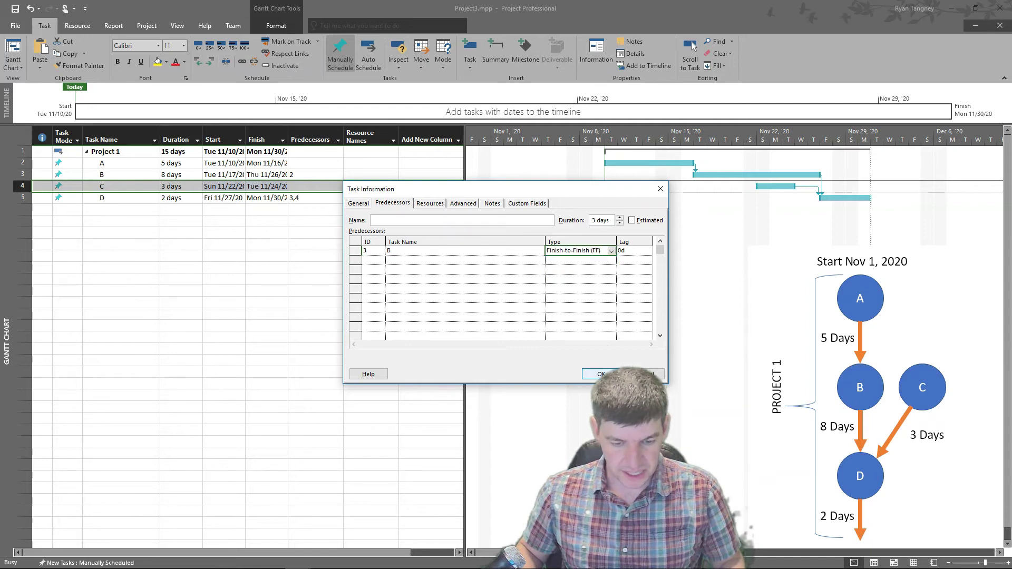
left_click(603, 375)
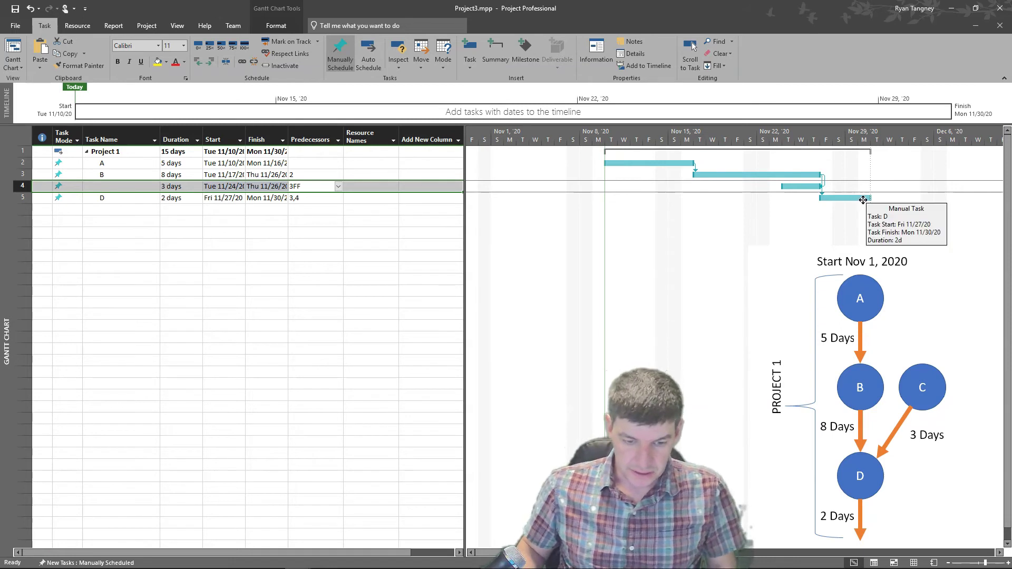
mouse_move(845, 198)
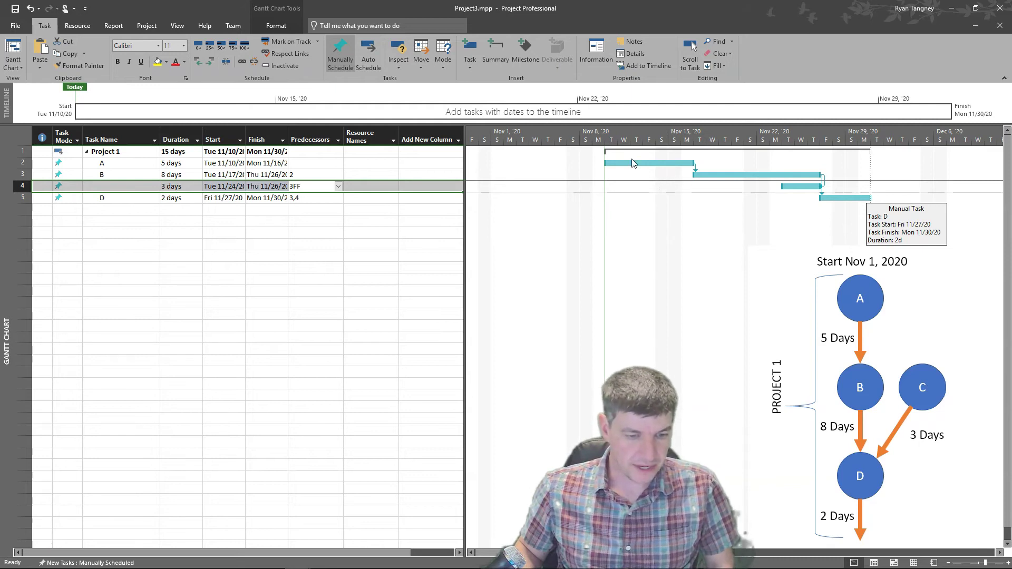
Open Change Working Time and the Details of the [Default] work week
left_click(145, 26)
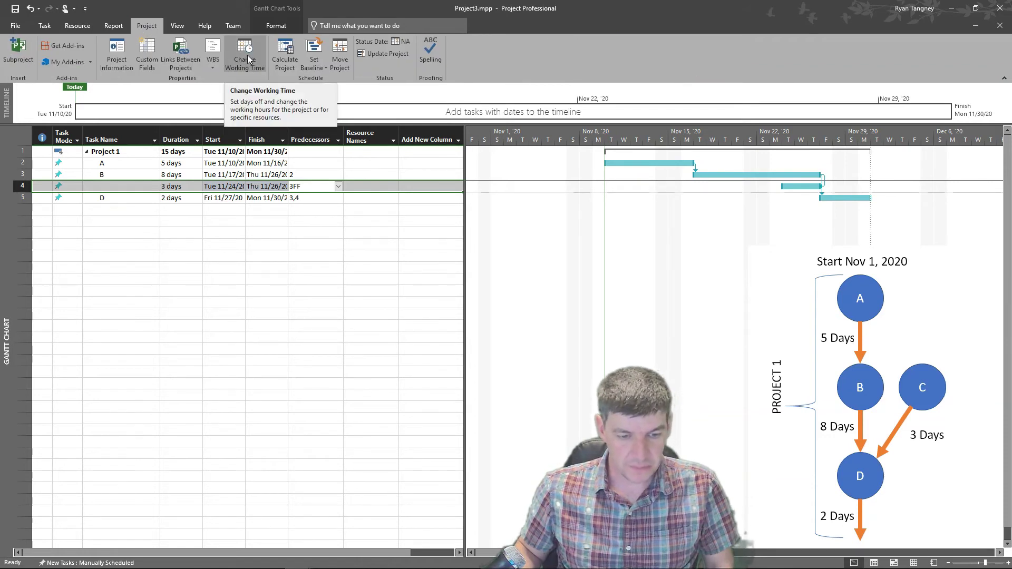
left_click(247, 55)
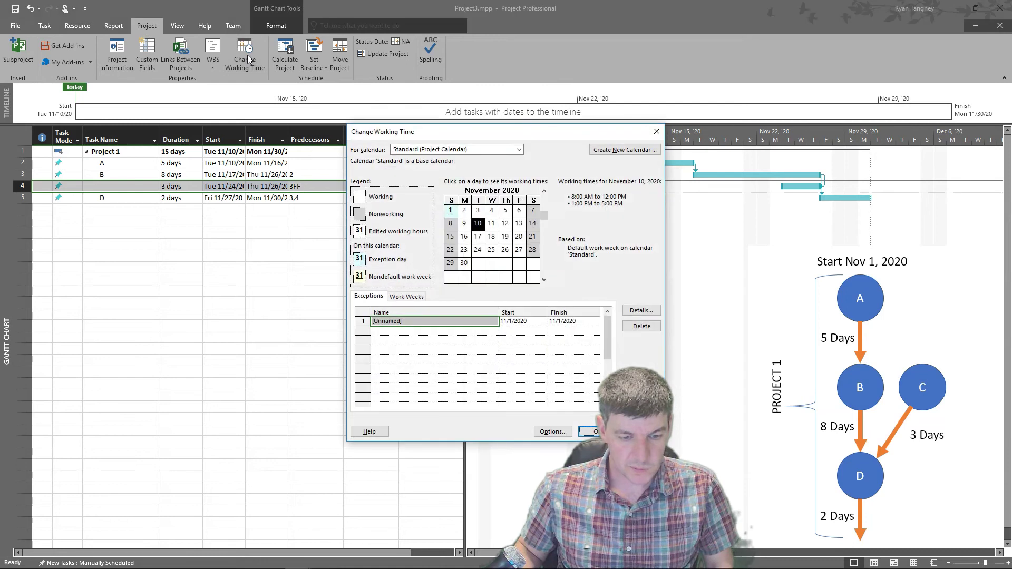
left_click(413, 301)
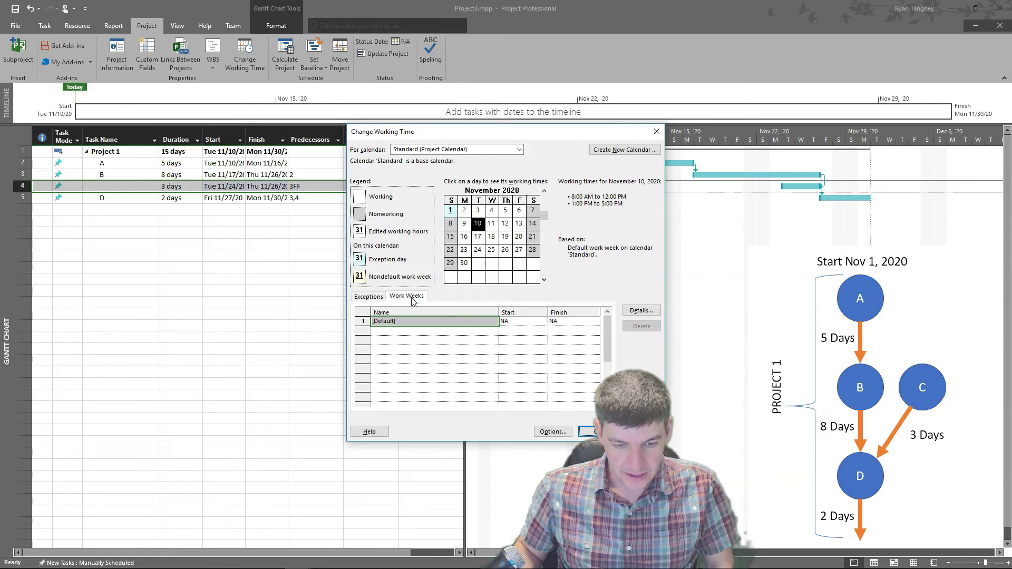
left_click(640, 311)
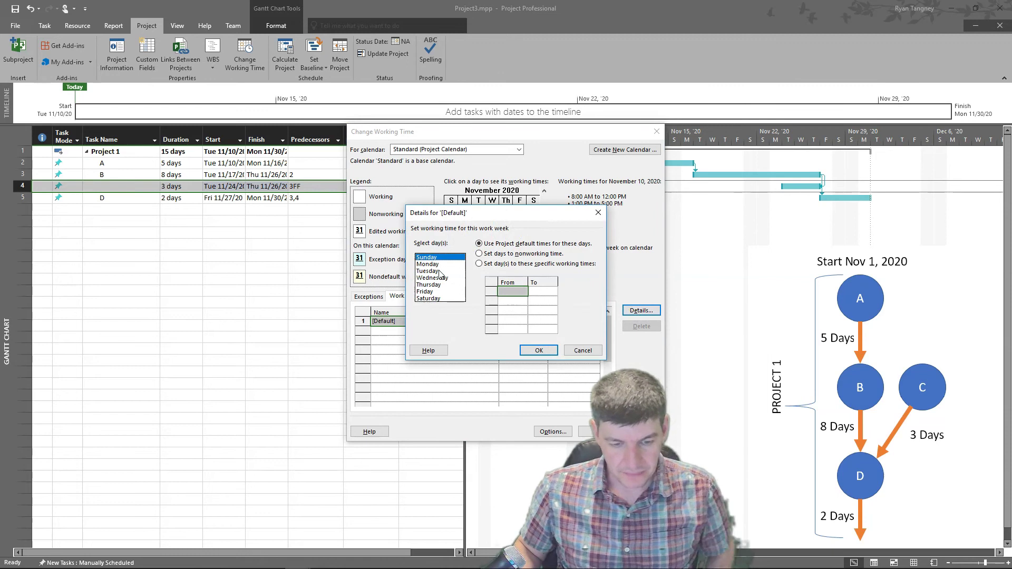
Set Sunday through Saturday to working hours 8:00 AM–5:00 PM and apply the calendar
left_click(436, 299, "shift")
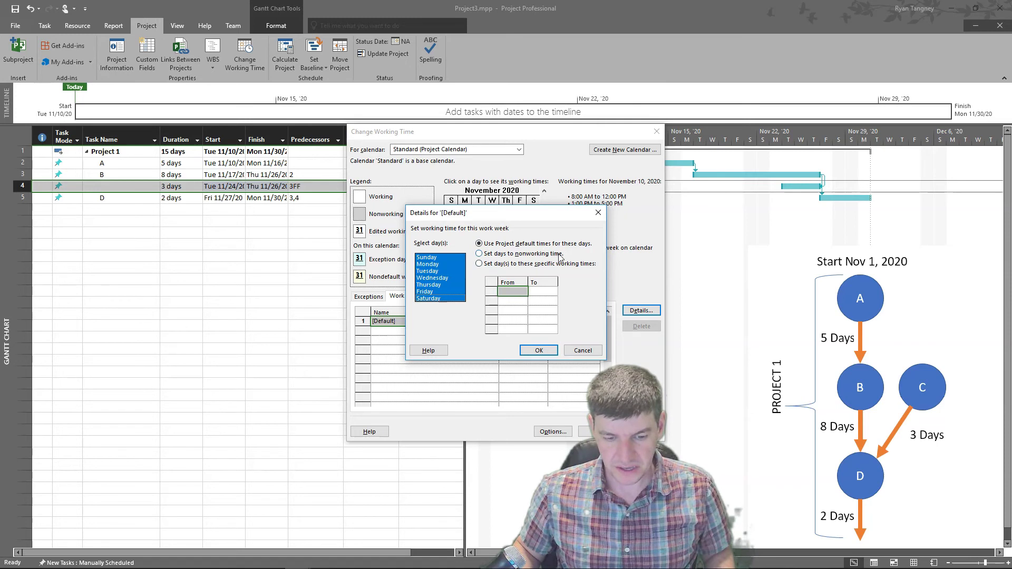
left_click(479, 265)
left_click(514, 291)
type("8:00")
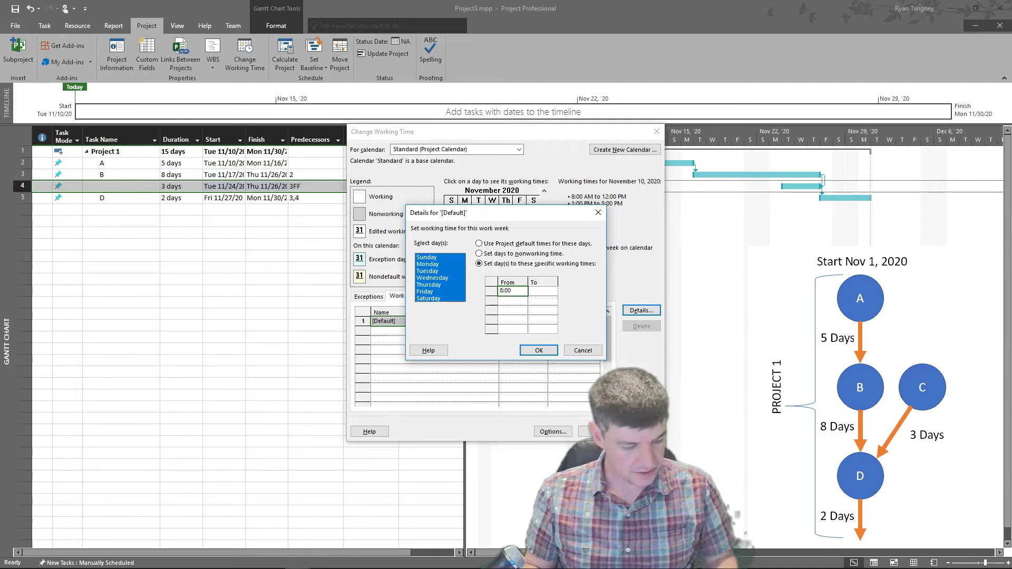
key("Return")
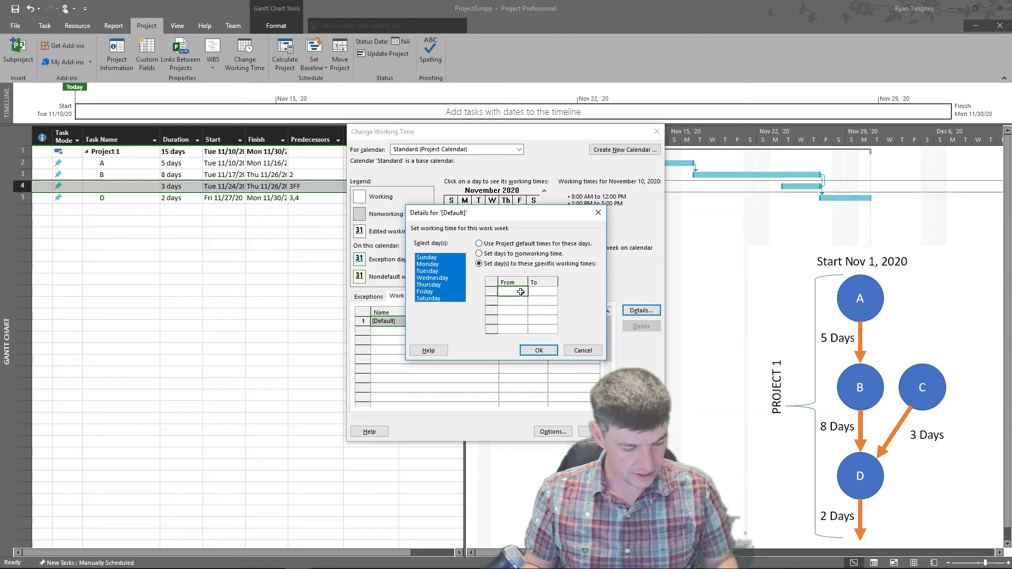
type("12")
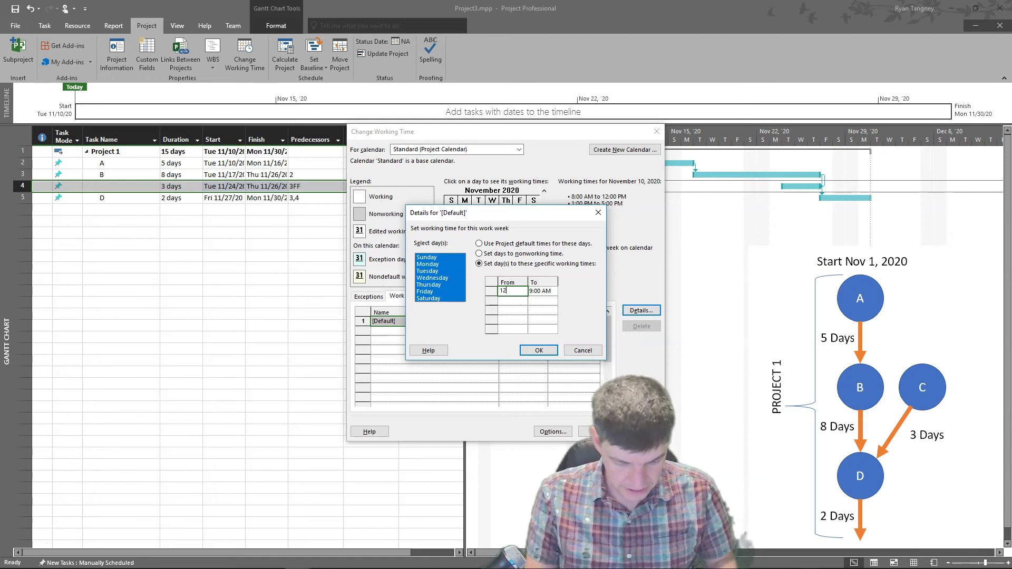
key("BackSpace")
key("BackSpace")
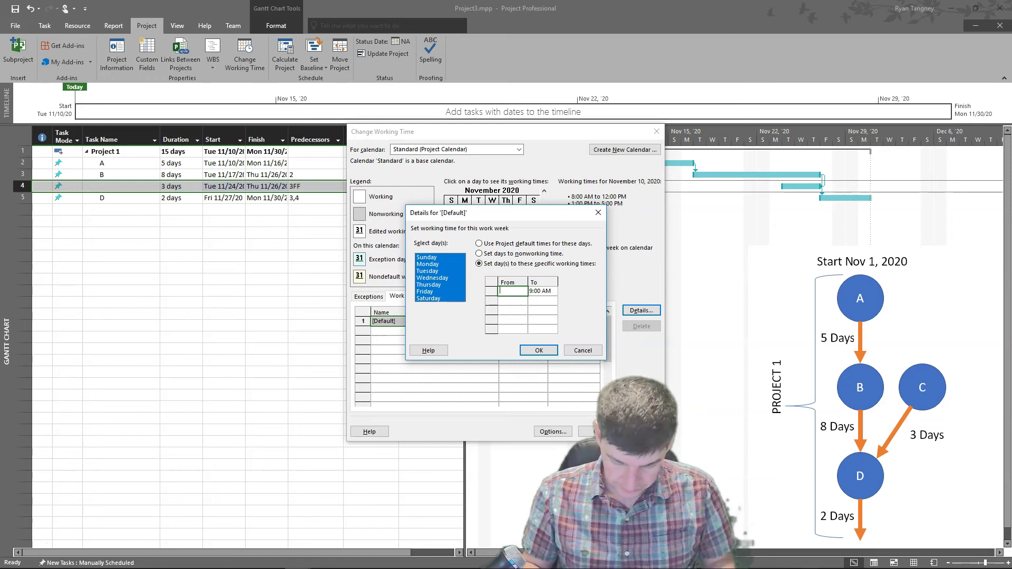
type("8am")
key("Return")
type("8:00 AM")
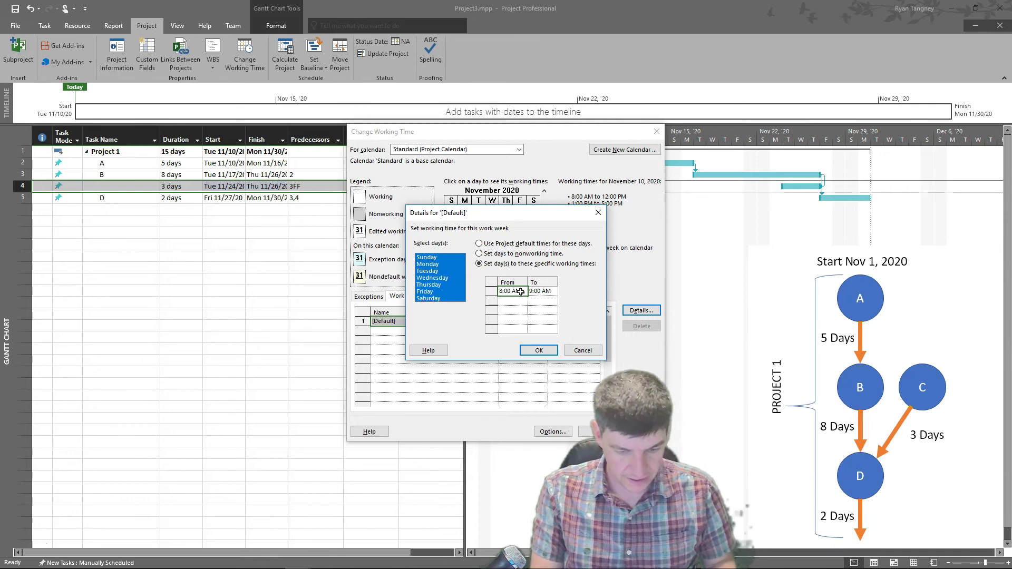
key("Tab")
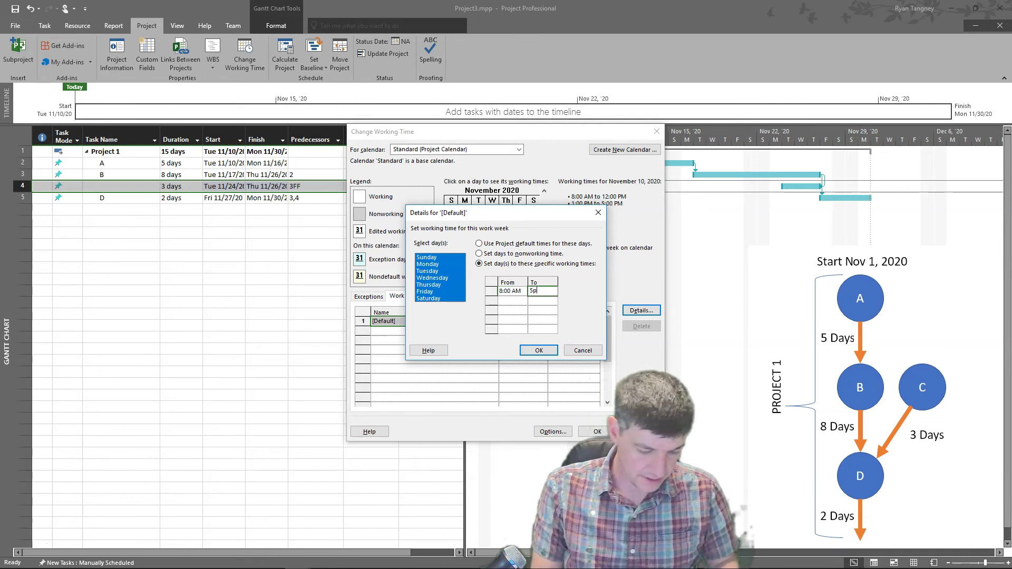
type("5pm")
left_click(538, 350)
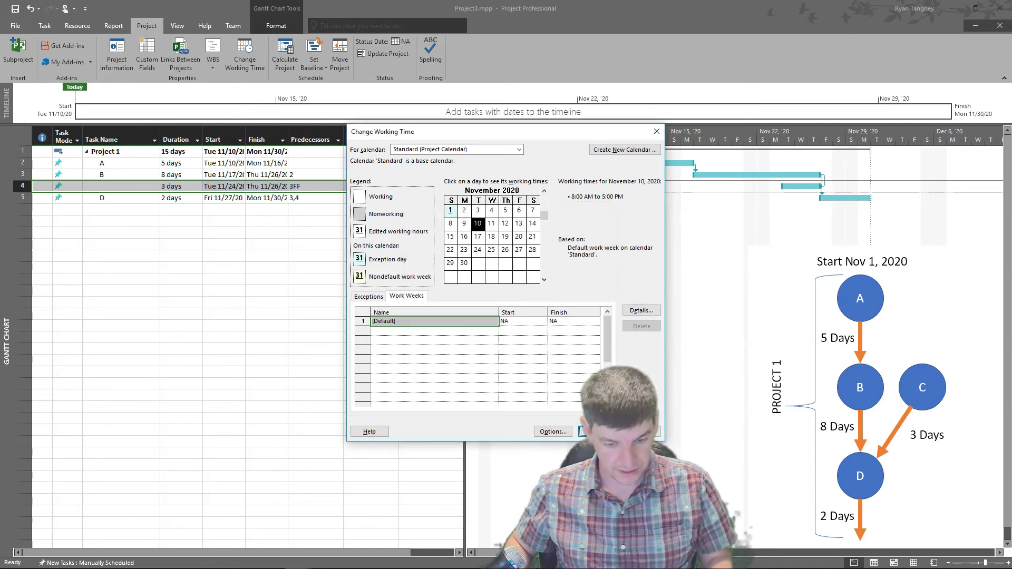
key("Return")
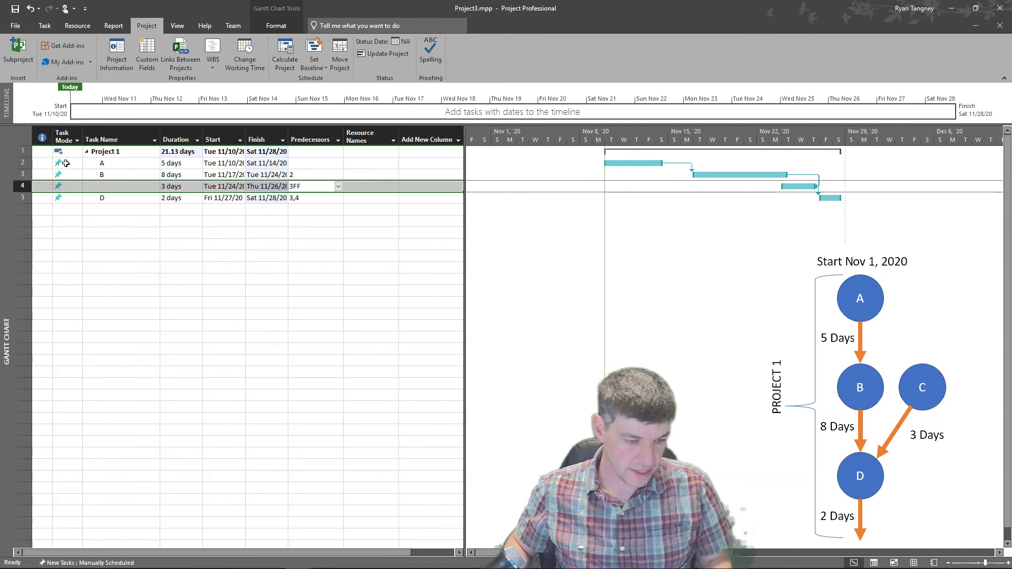
Set tasks A–D in rows 2–5 to Auto Schedule, so Project 1 ends Mon 11/23
left_click_drag(66, 162, 59, 194)
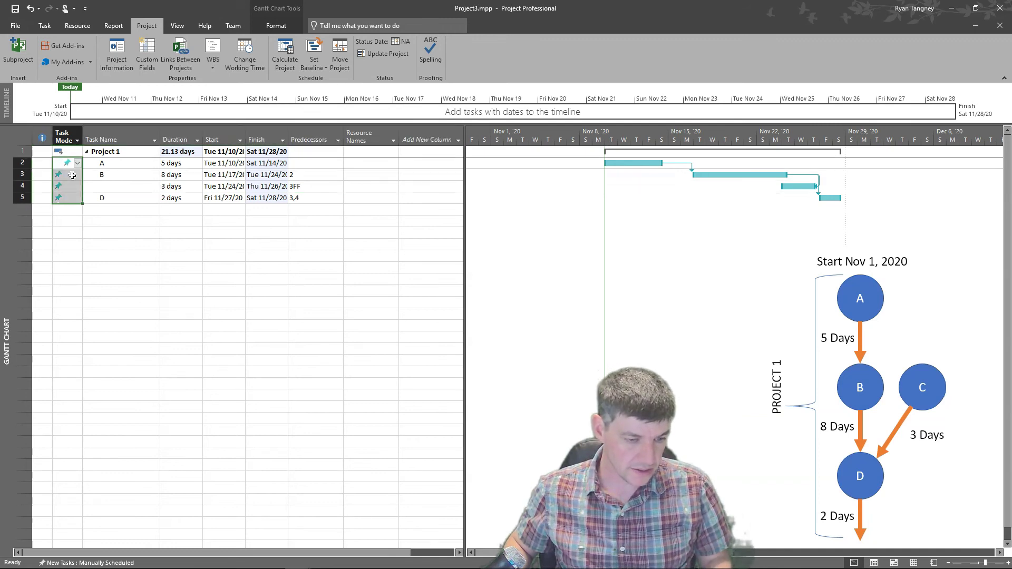
left_click(46, 27)
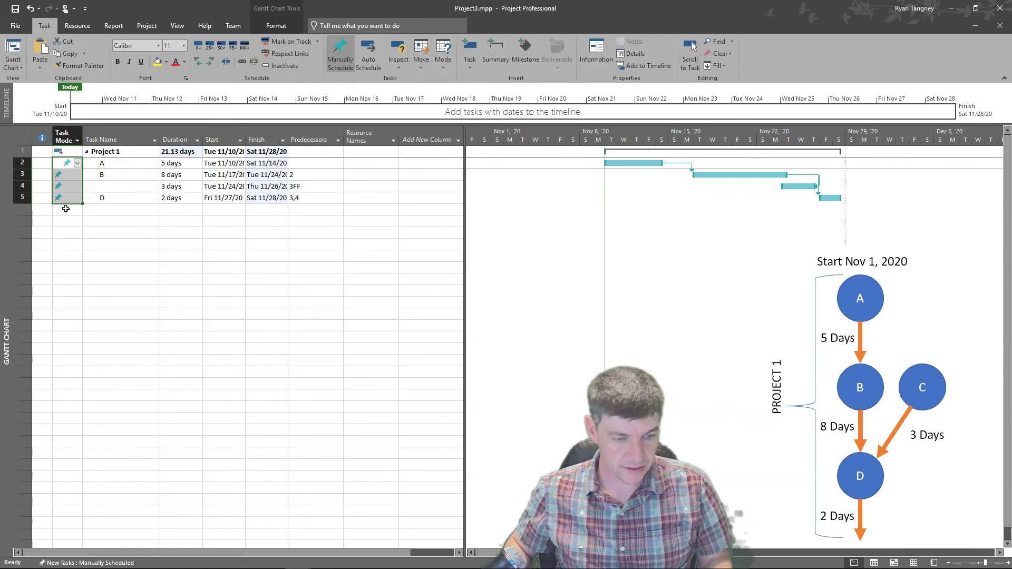
left_click(371, 61)
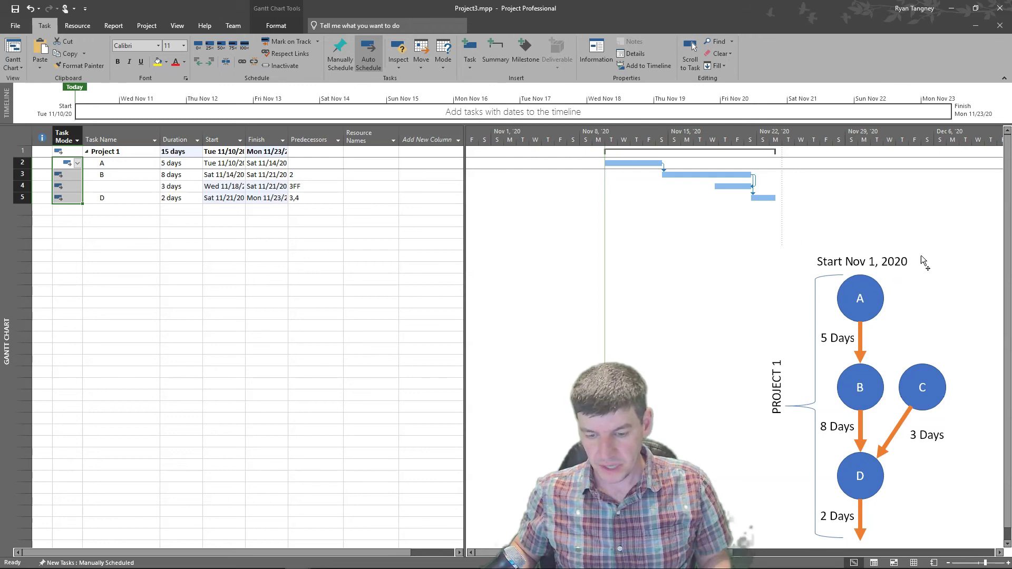
Set task A's start to Sun 11/1/20, accepting the Planning Wizard's earlier-start warning
left_click(227, 152)
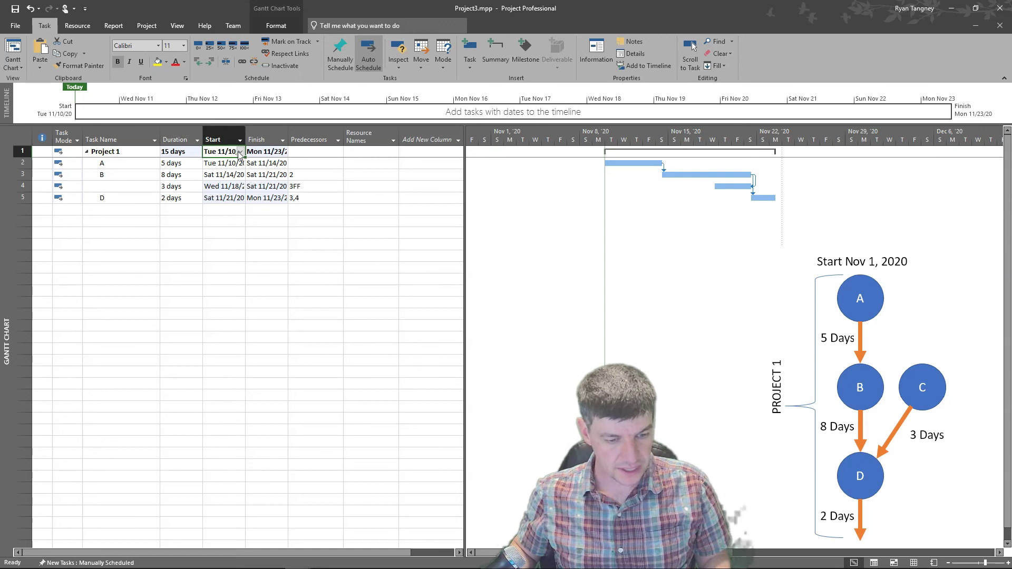
left_click(231, 163)
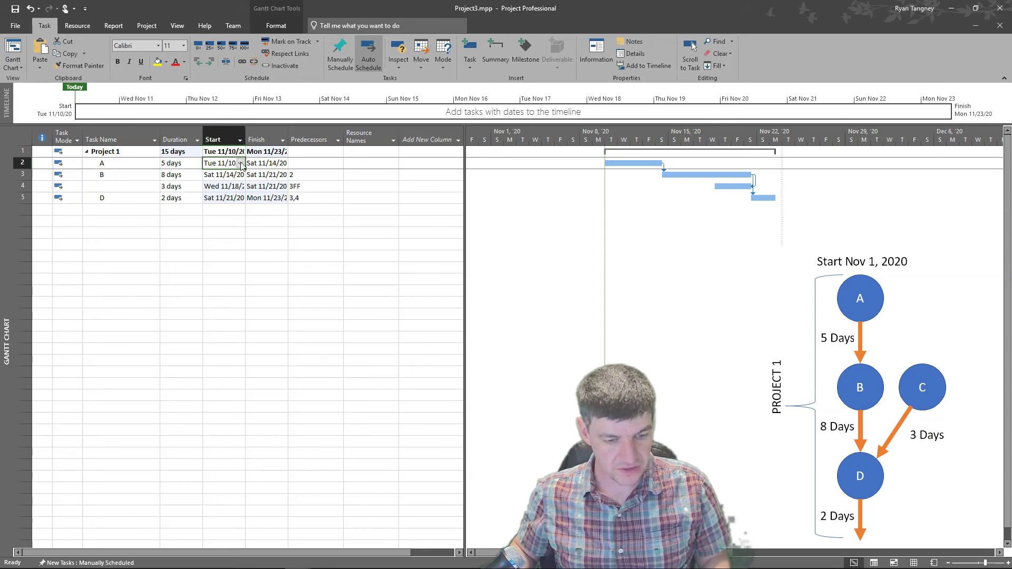
left_click(241, 163)
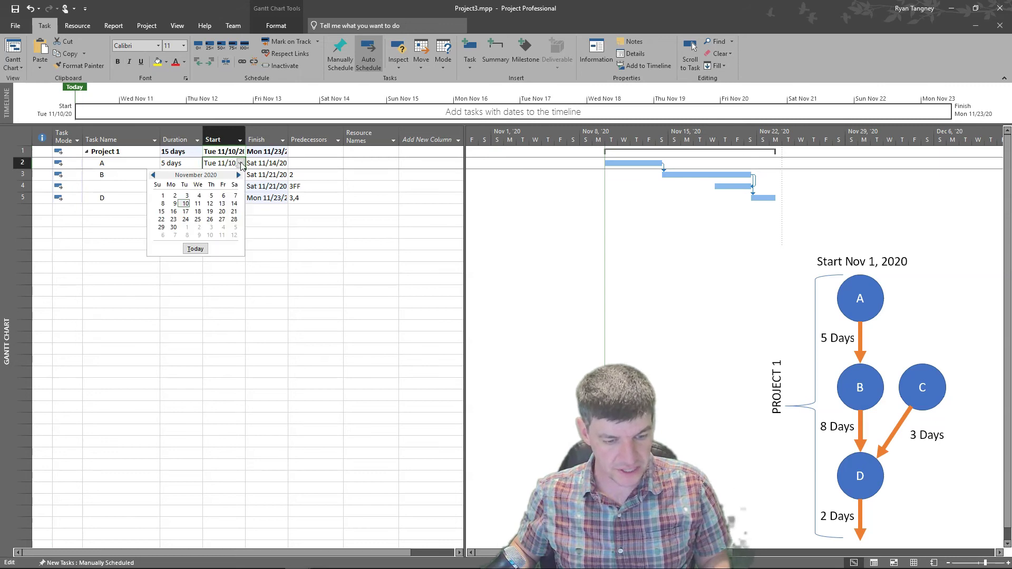
left_click(160, 195)
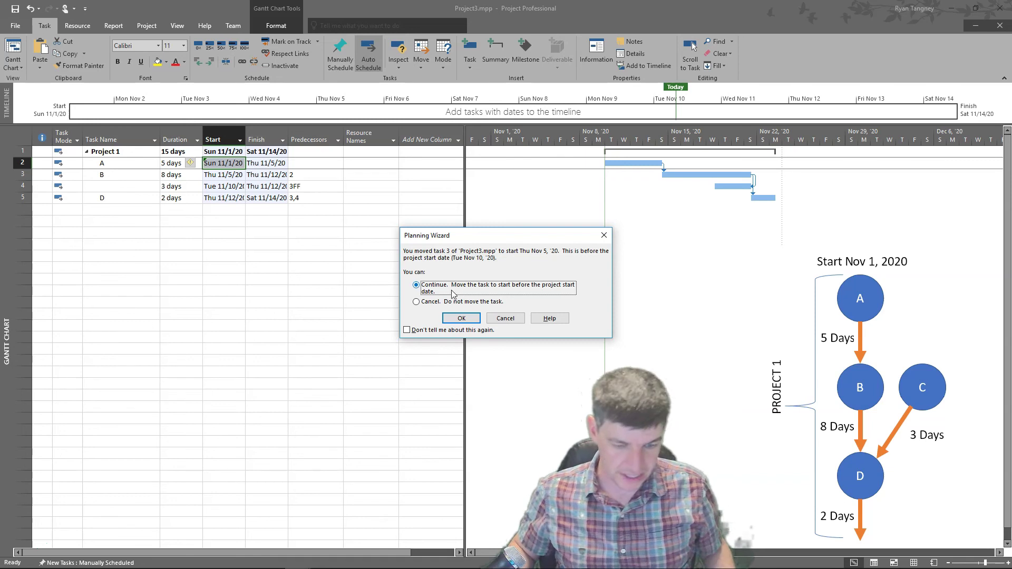
left_click(466, 320)
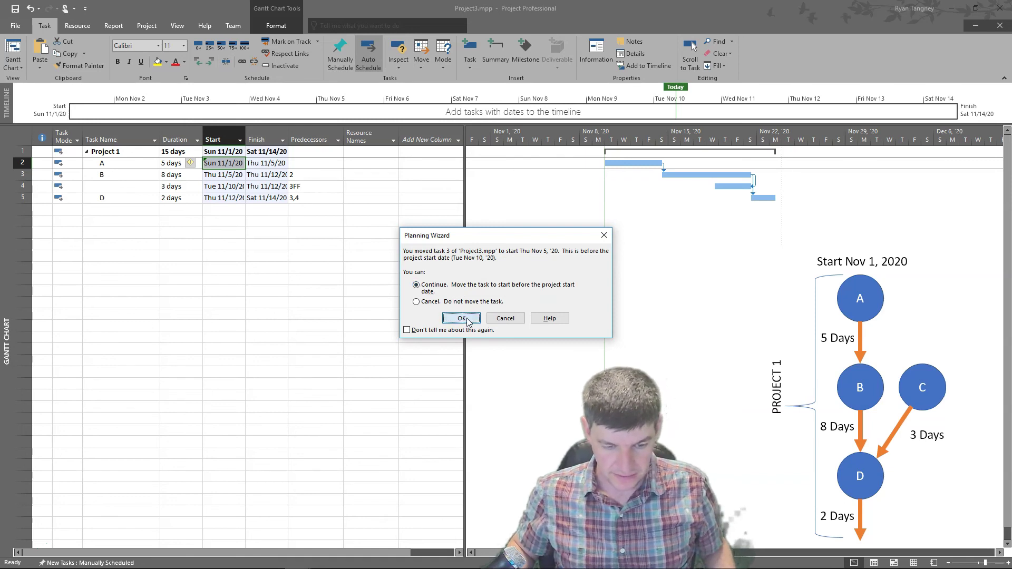
left_click(467, 320)
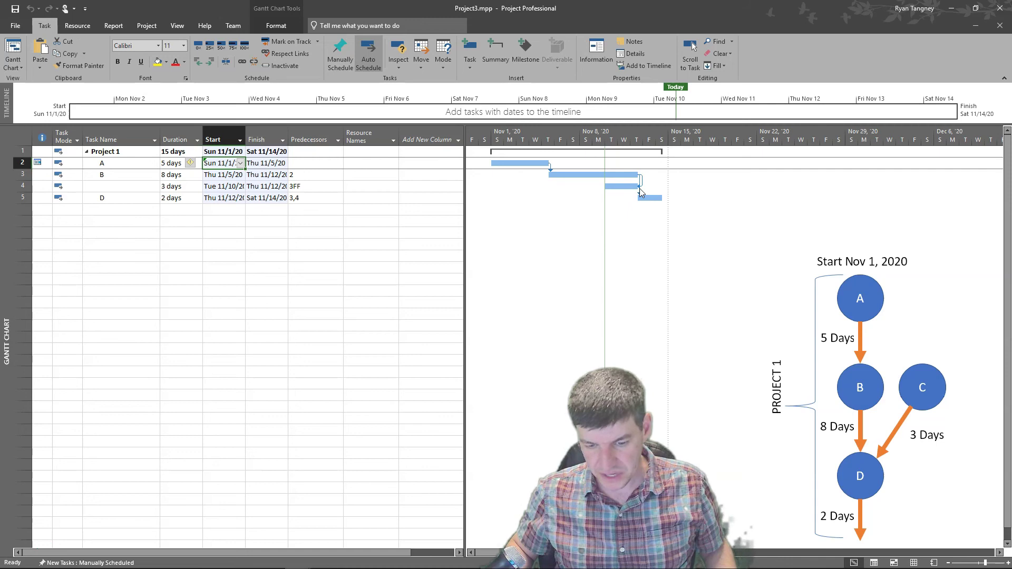
mouse_move(640, 192)
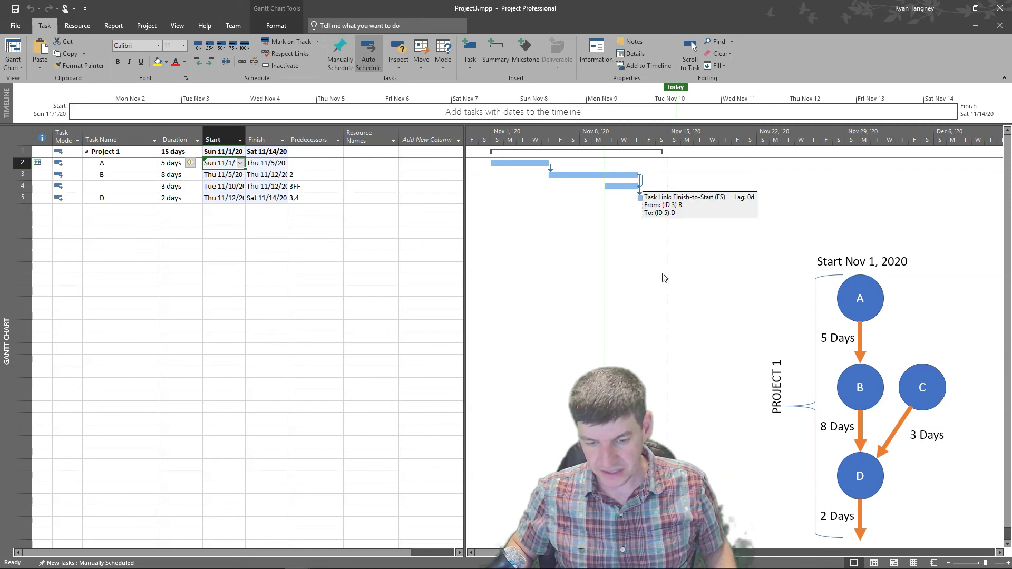
left_click_drag(663, 273, 721, 222)
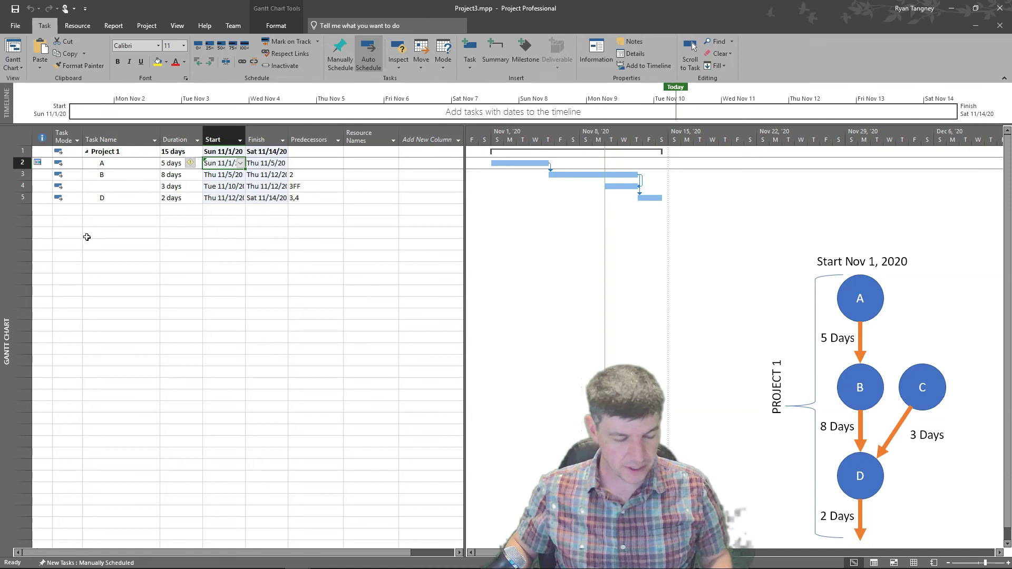
Insert a summary task named Project 2 in the empty row below task D
left_click(105, 211)
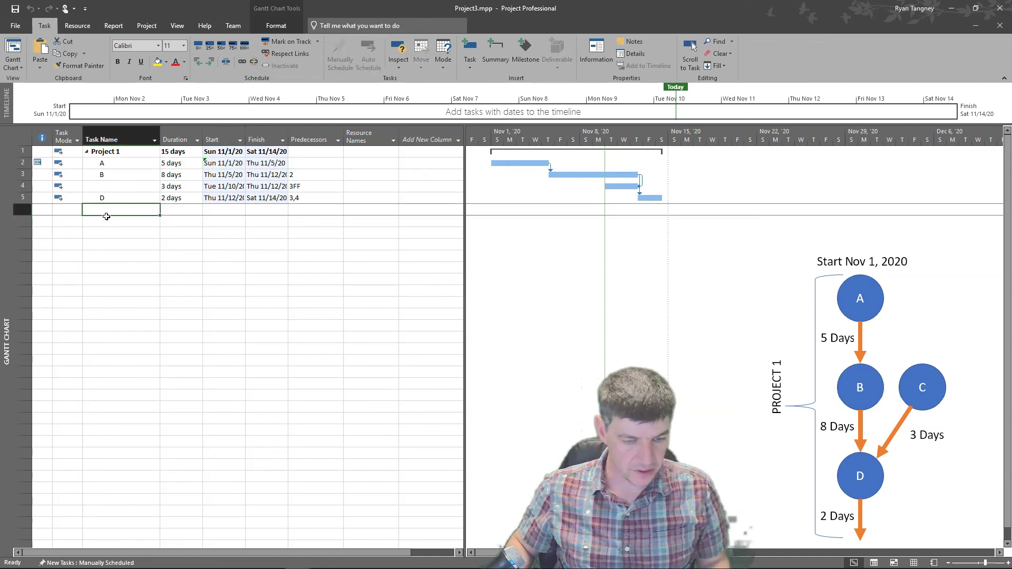
left_click(496, 52)
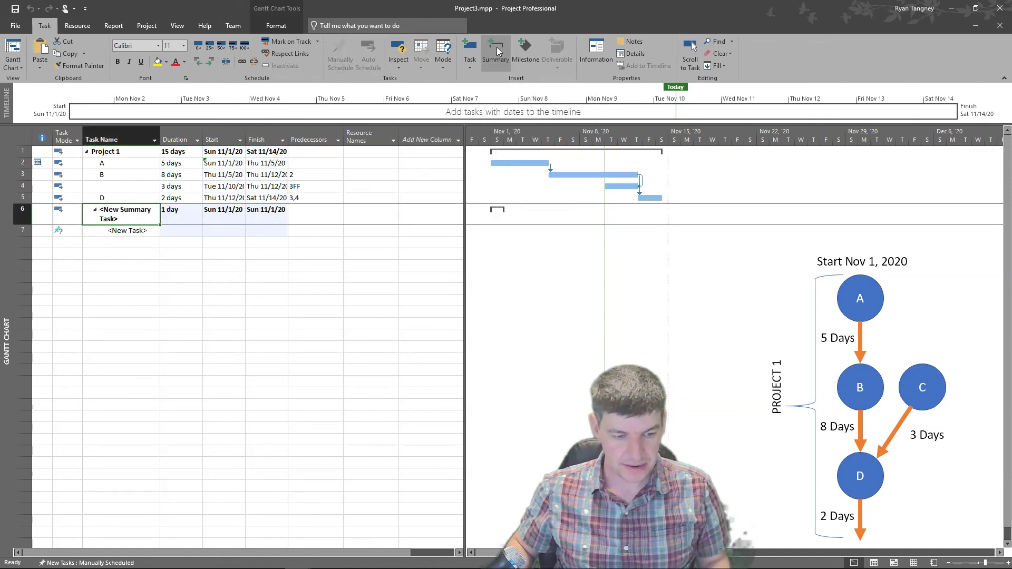
type("Pro")
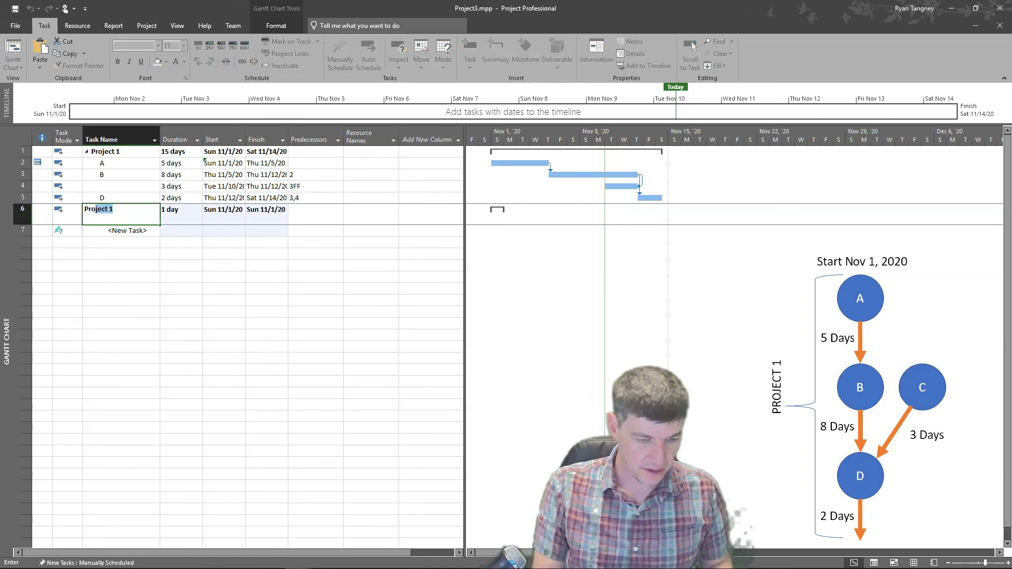
type("ject 2")
key("Return")
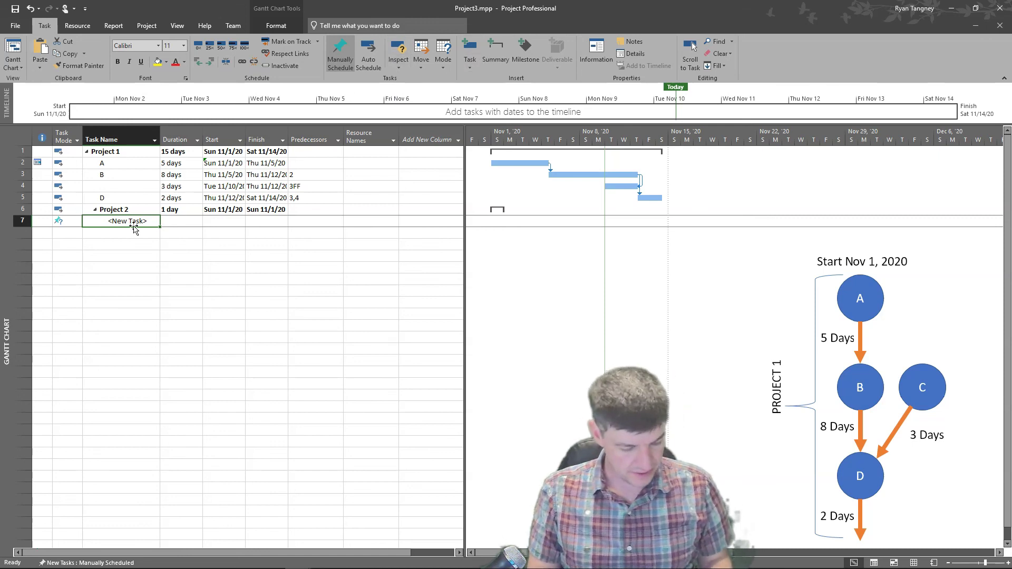
type("AA")
Enter the subtasks AA, BB and CC in the rows under Project 2
key("Return")
type("V")
key("BackSpace")
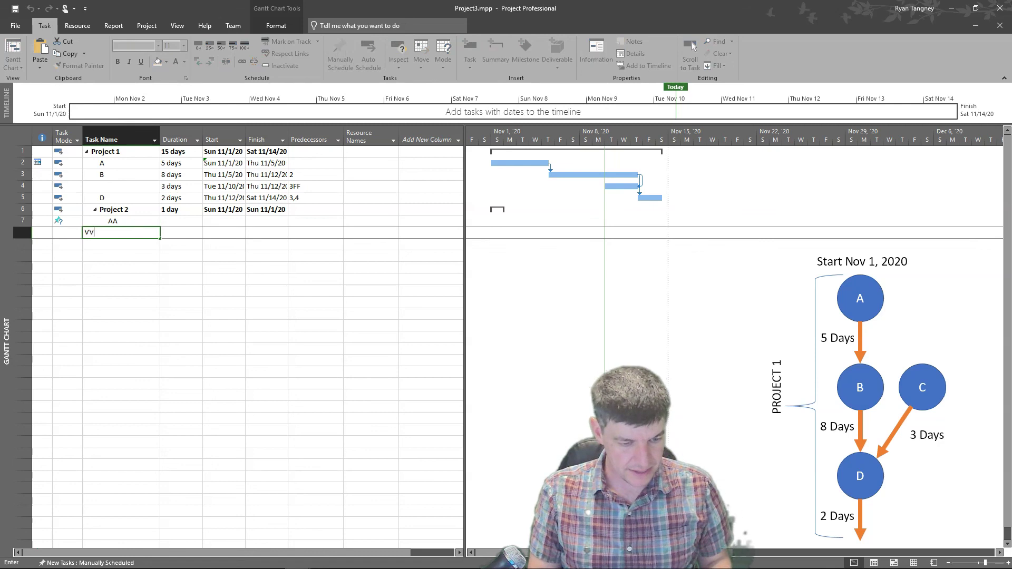
type("BB")
key("Return")
type("CC")
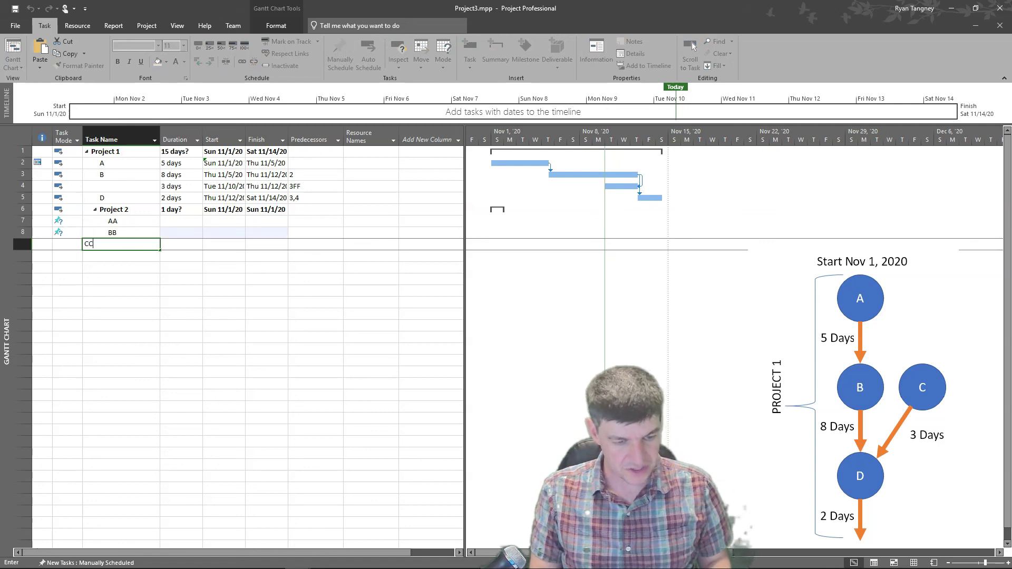
key("Return")
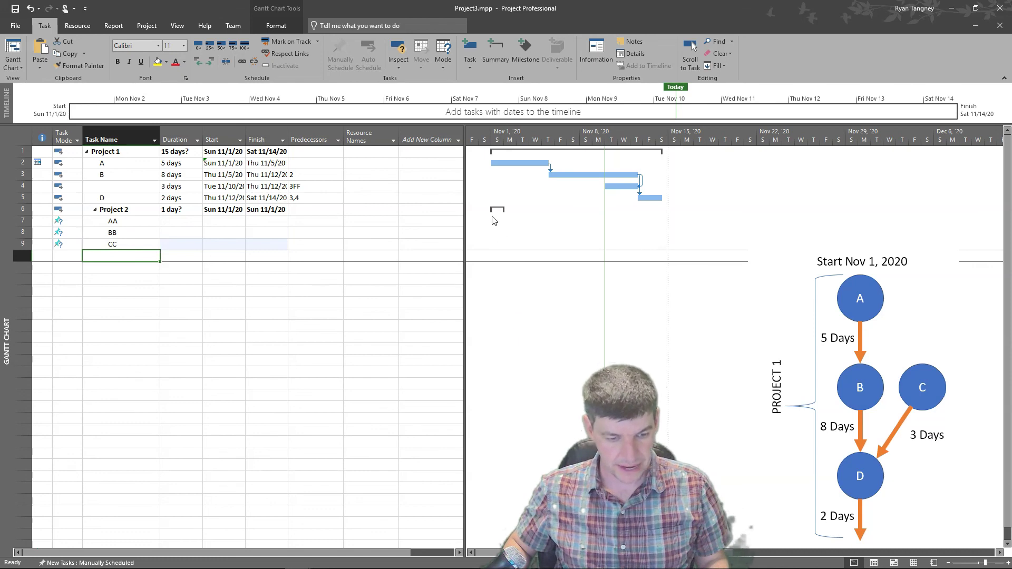
Select the scheduling mode cells of tasks AA to CC, then deselect them
left_click(166, 262)
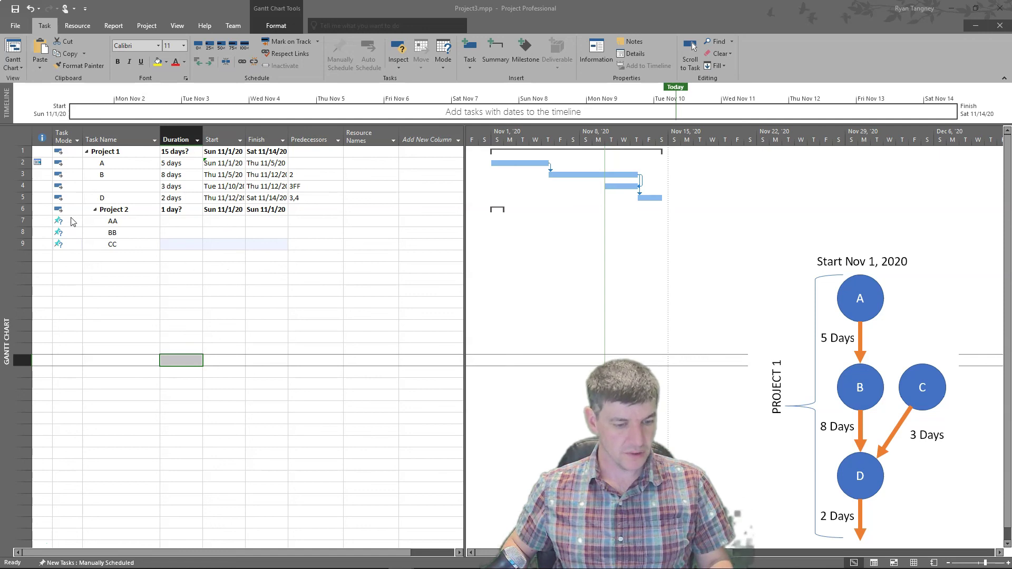
left_click_drag(72, 221, 74, 252)
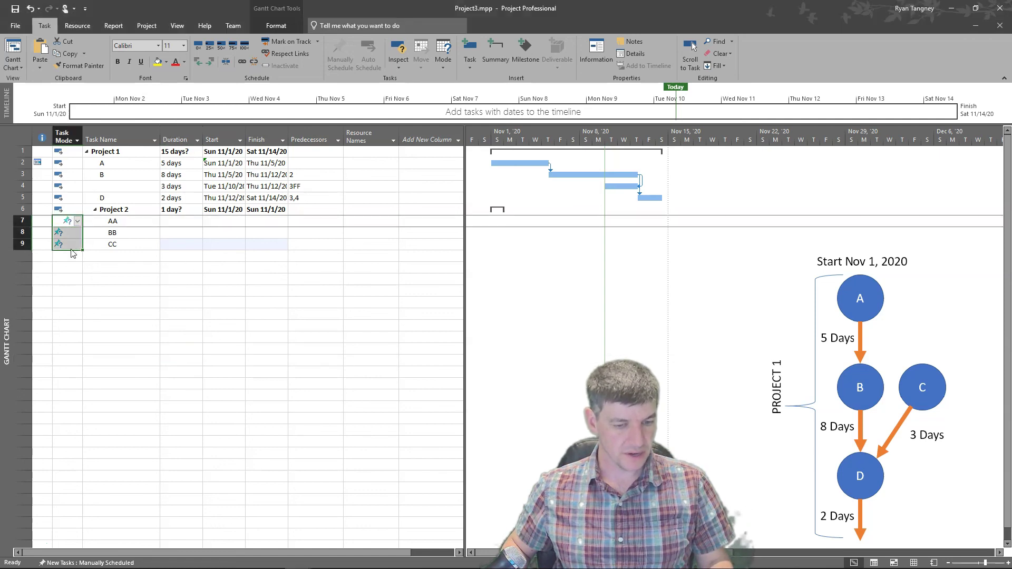
left_click(144, 302)
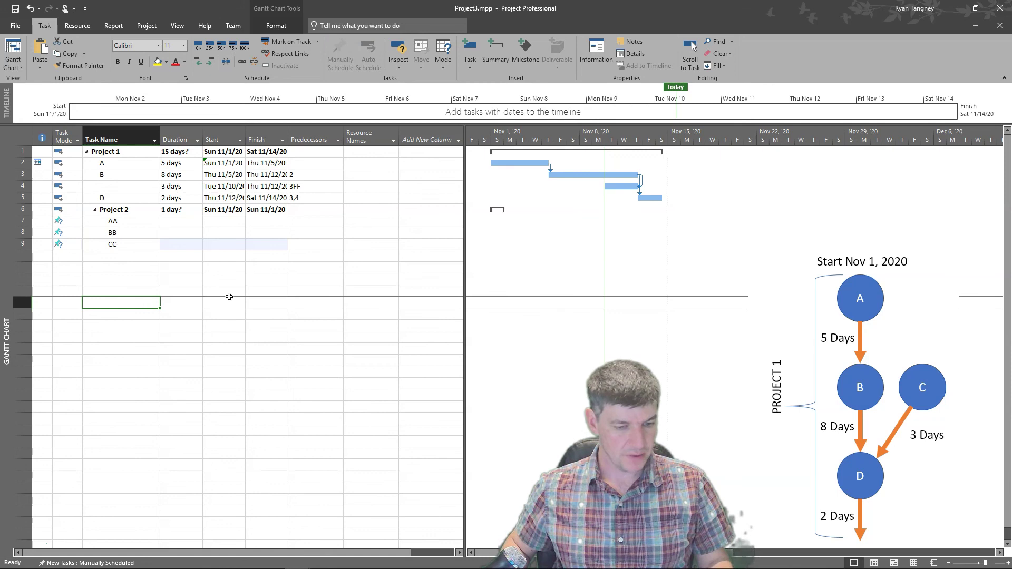